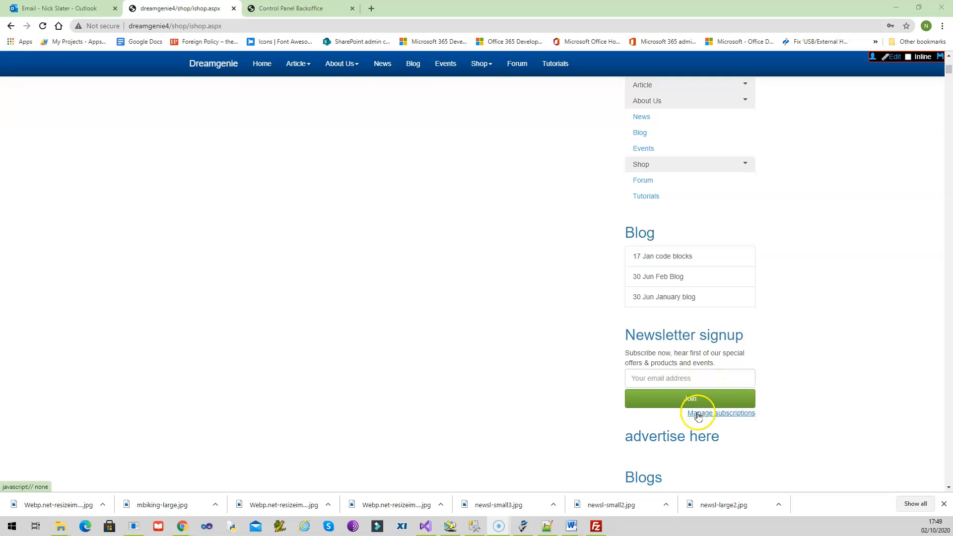
- Open the website's subscription management page and examine the forms for joining and leaving mailing lists
click(742, 415)
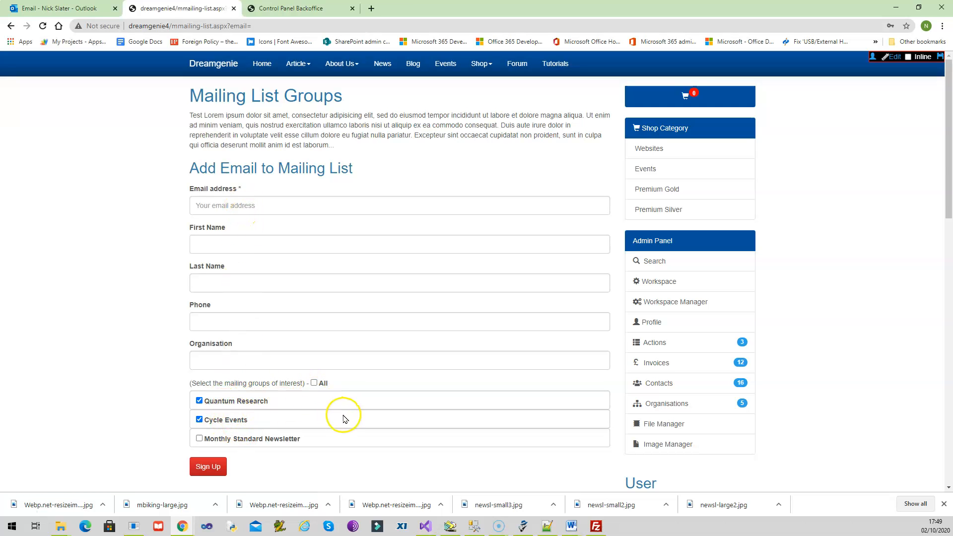
scroll(348, 416, down, 6)
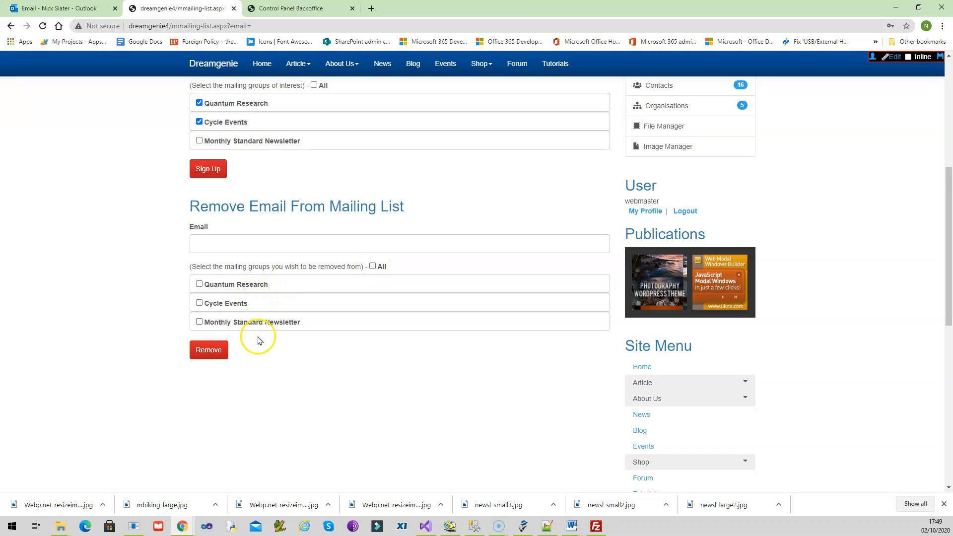
scroll(362, 380, up, 6)
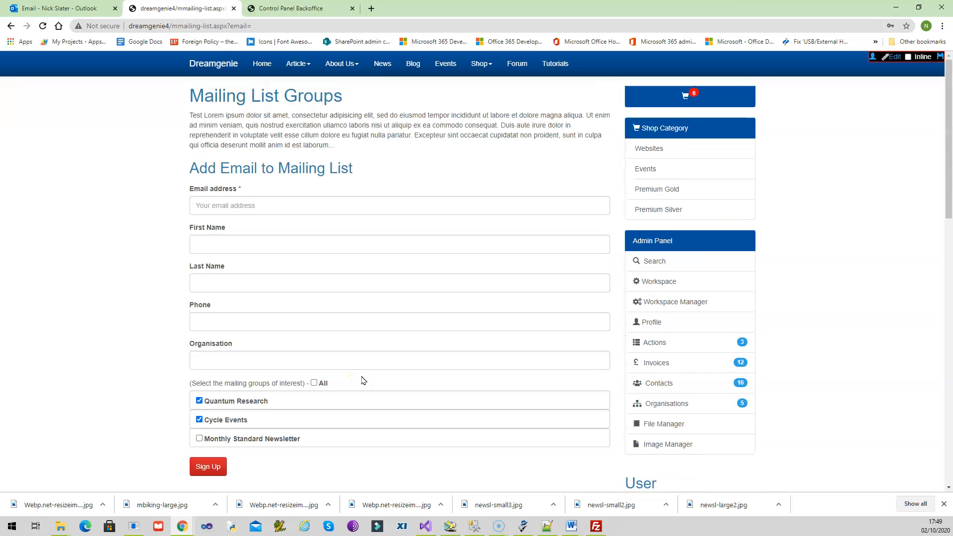
- Open the back office recipient groups, examine the new group form's name and website subscription options, and return to the mailshot list
click(874, 57)
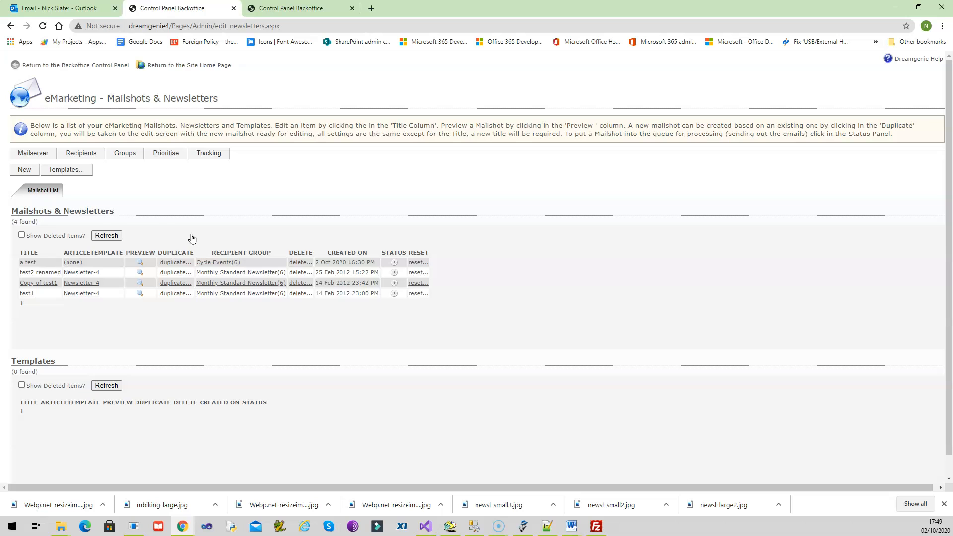
click(127, 155)
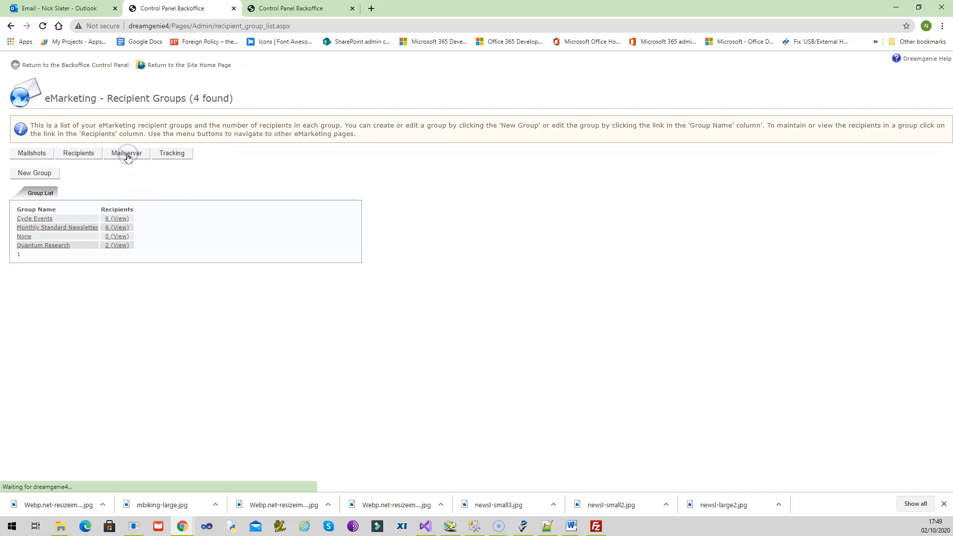
click(35, 172)
click(49, 231)
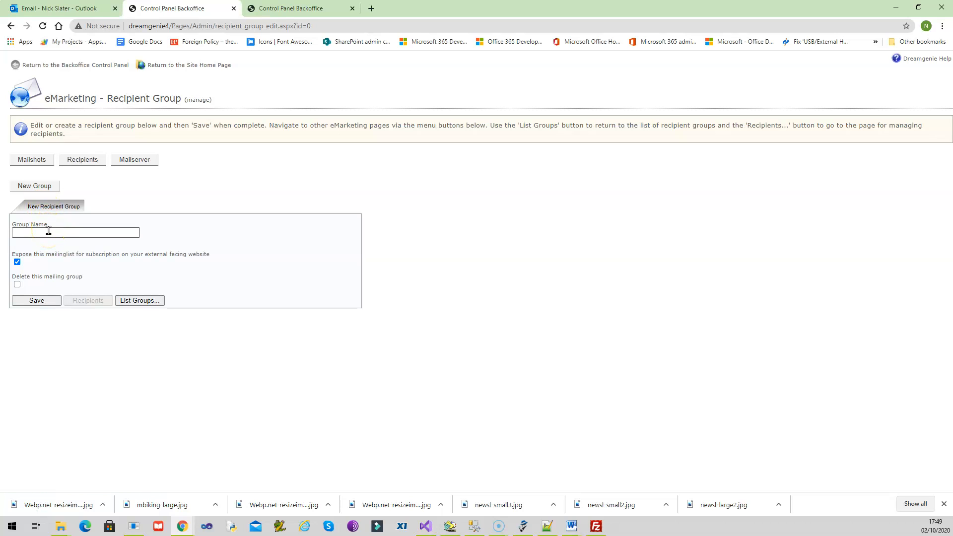
click(17, 265)
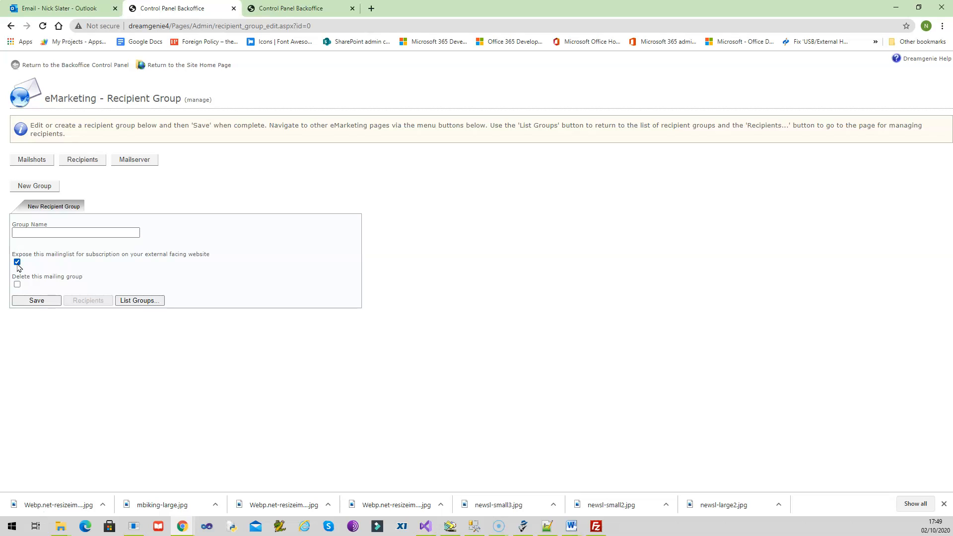
click(44, 159)
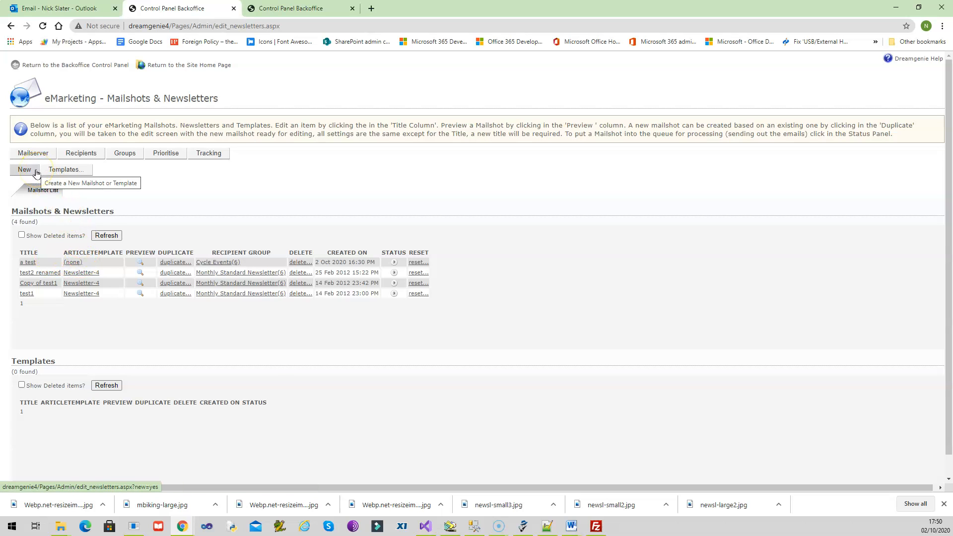
- Switch to the enterpriseworkspace.co.uk back office and create and save a new mailshot titled "Cycling news"
click(322, 10)
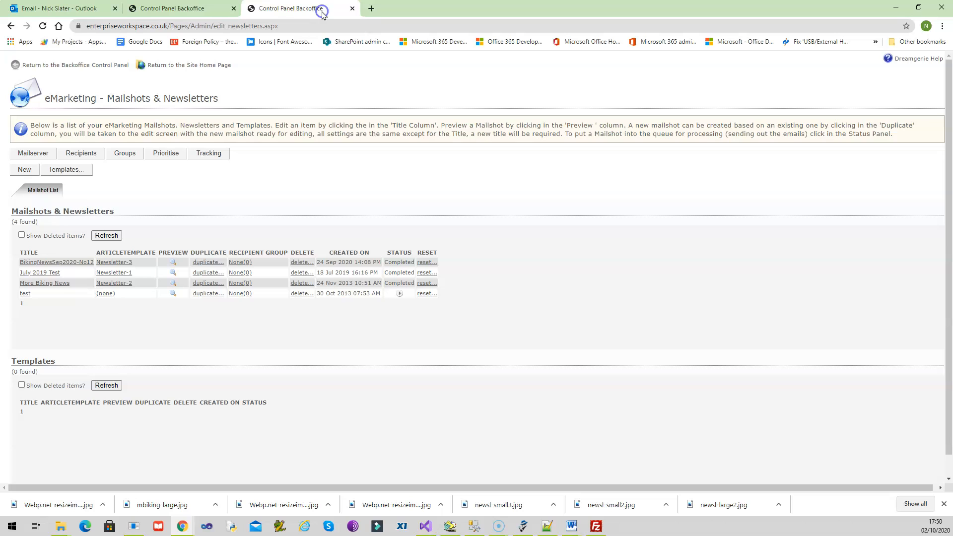
click(28, 172)
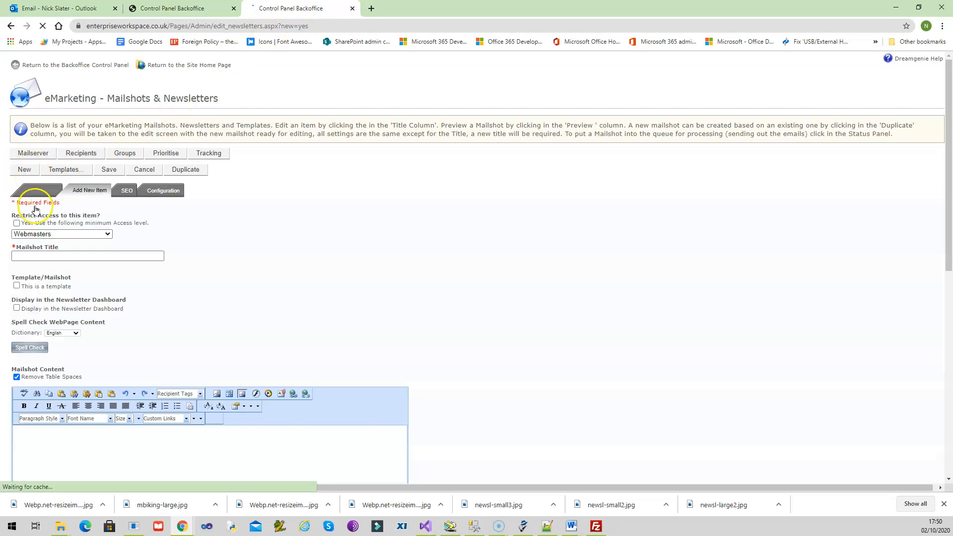
click(33, 255)
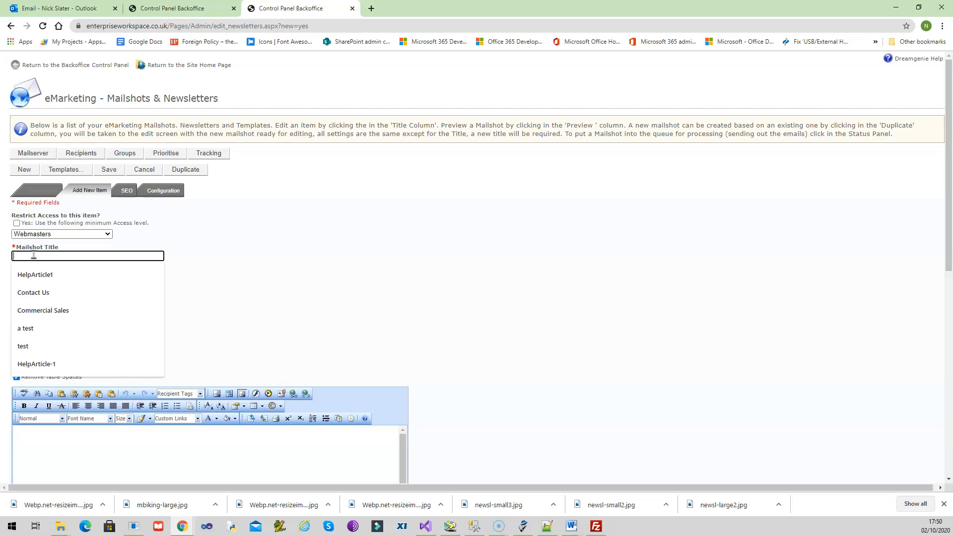
text(Cycling news)
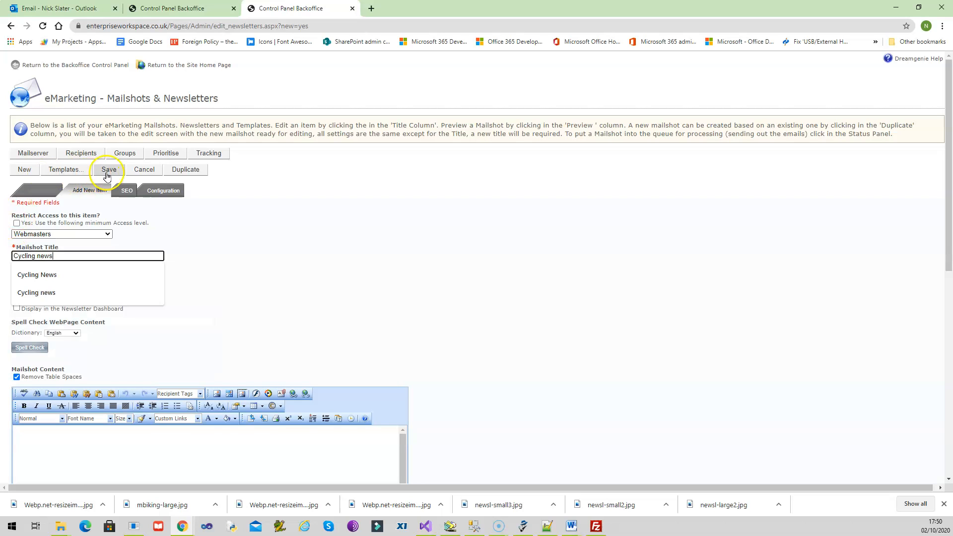
click(109, 170)
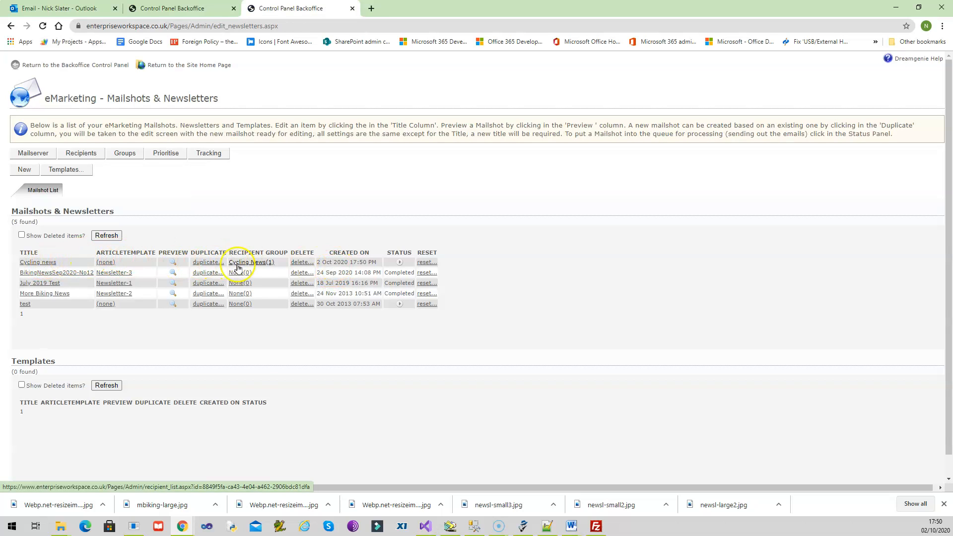
- Assign the Newsletter-2 article template to the Cycling news mailshot, look through the other newsletter templates, and save
click(107, 263)
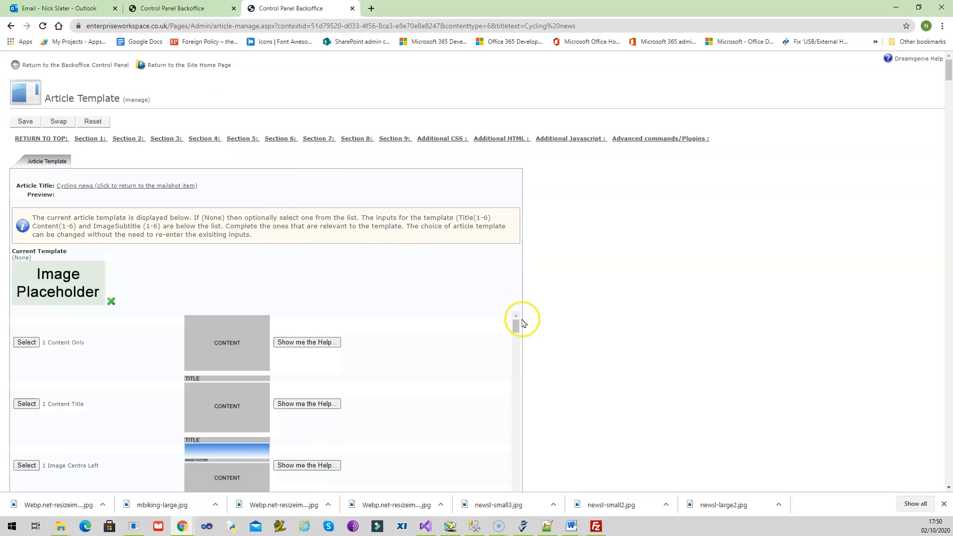
scroll(535, 327, down, 3)
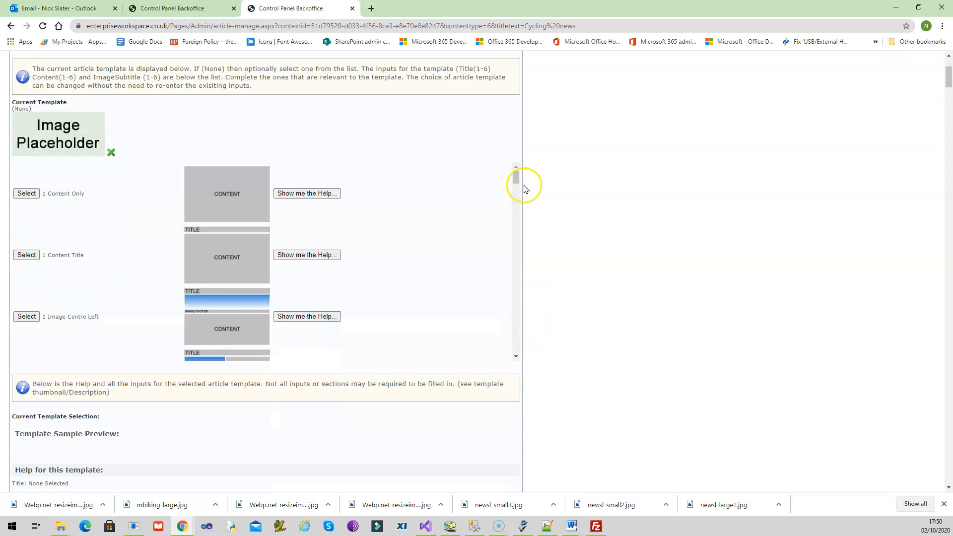
drag(515, 174, 535, 291)
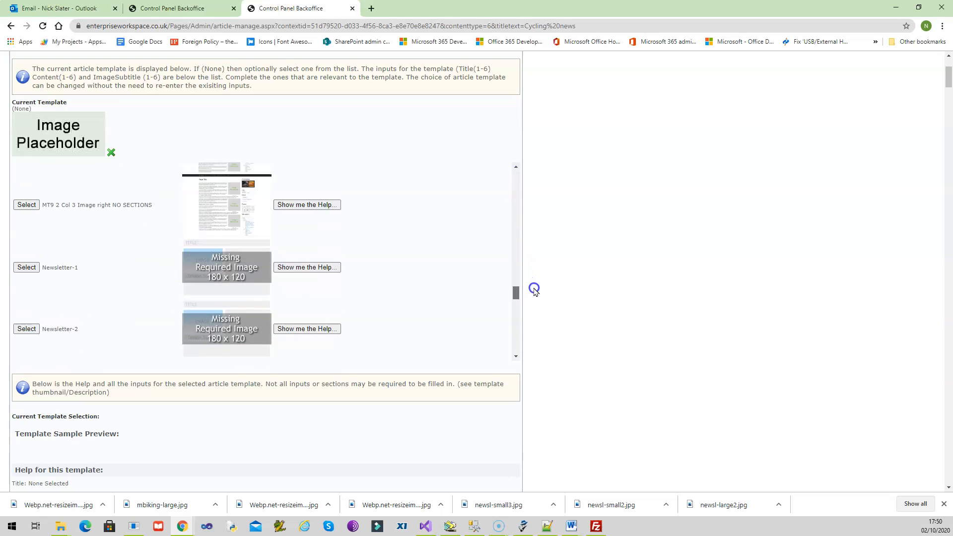
click(27, 328)
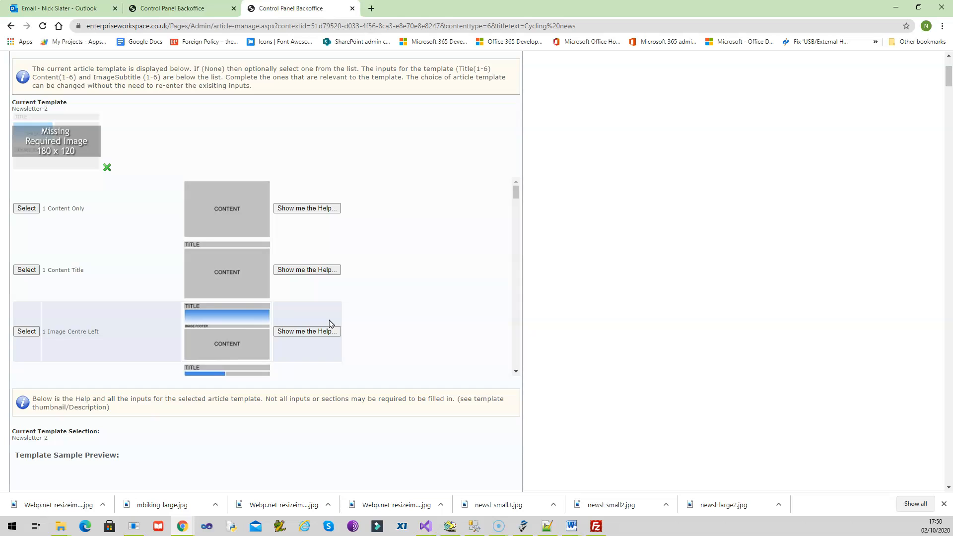
click(124, 280)
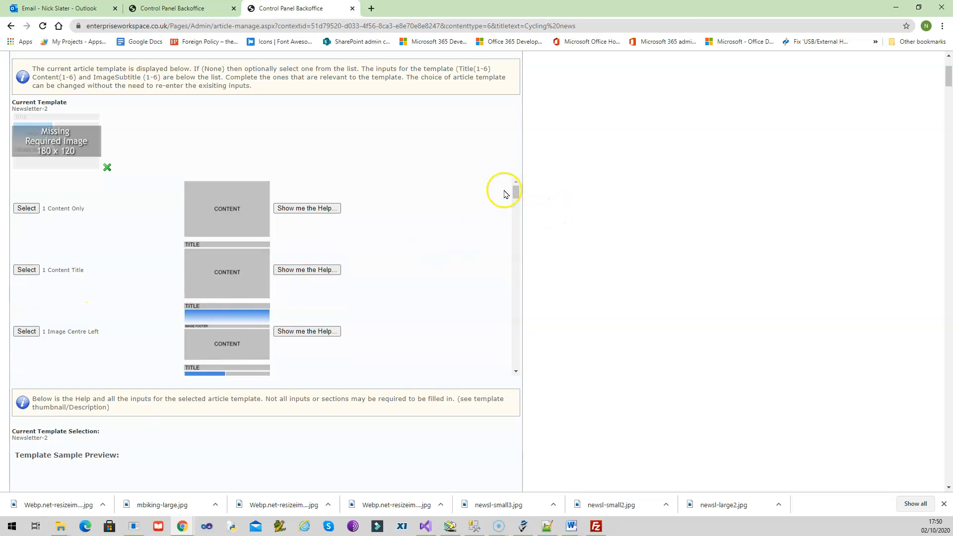
drag(516, 193, 516, 317)
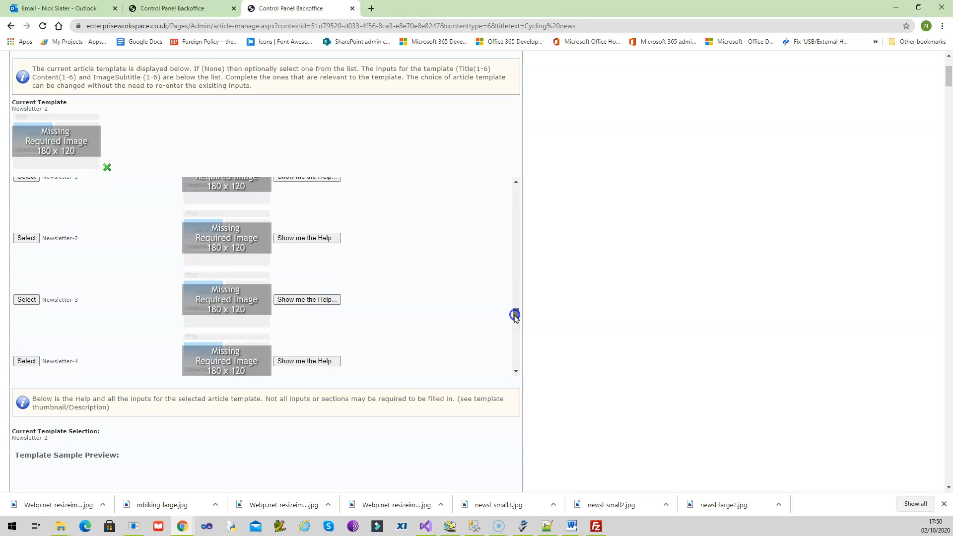
drag(515, 316, 515, 332)
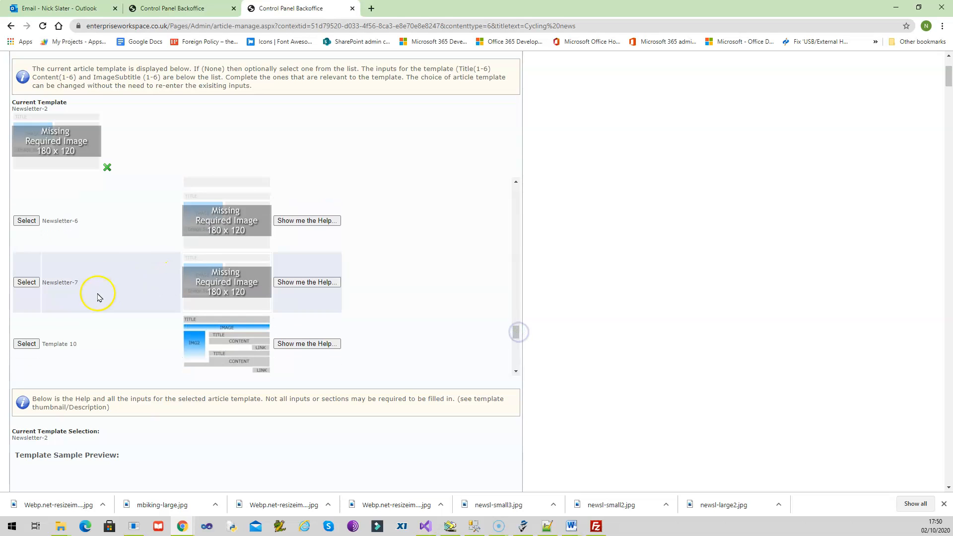
scroll(645, 316, up, 3)
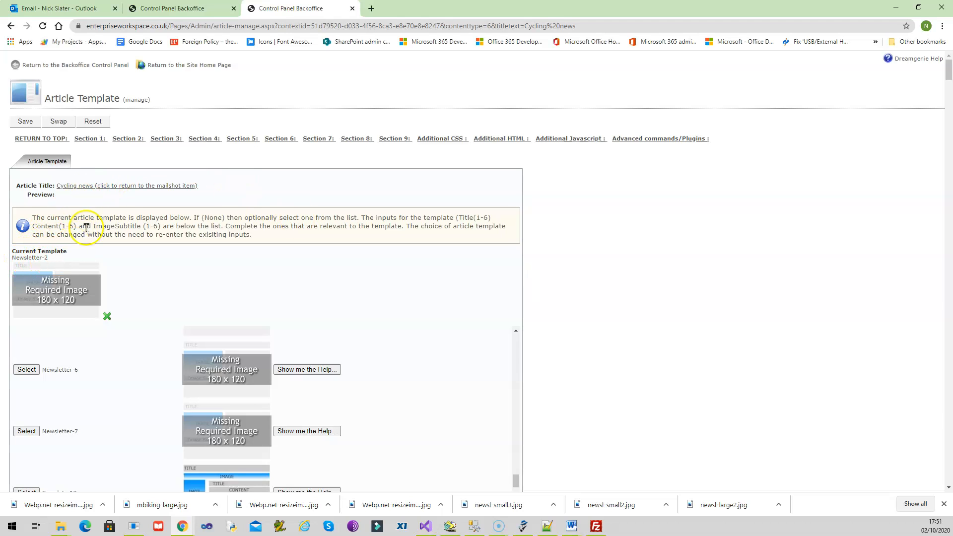
click(31, 122)
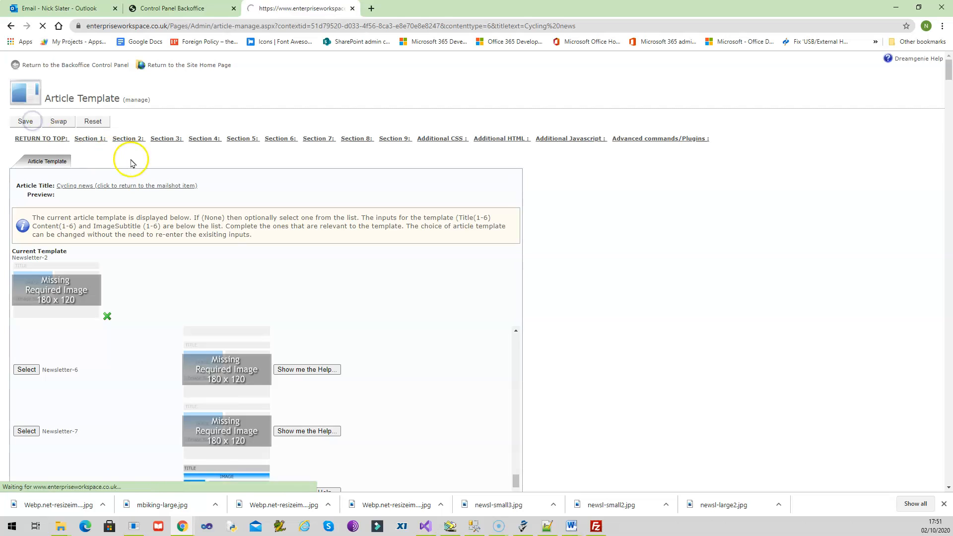
- Fill in section 1 of the newsletter with the title "Cycling news" and the content "9"
click(103, 147)
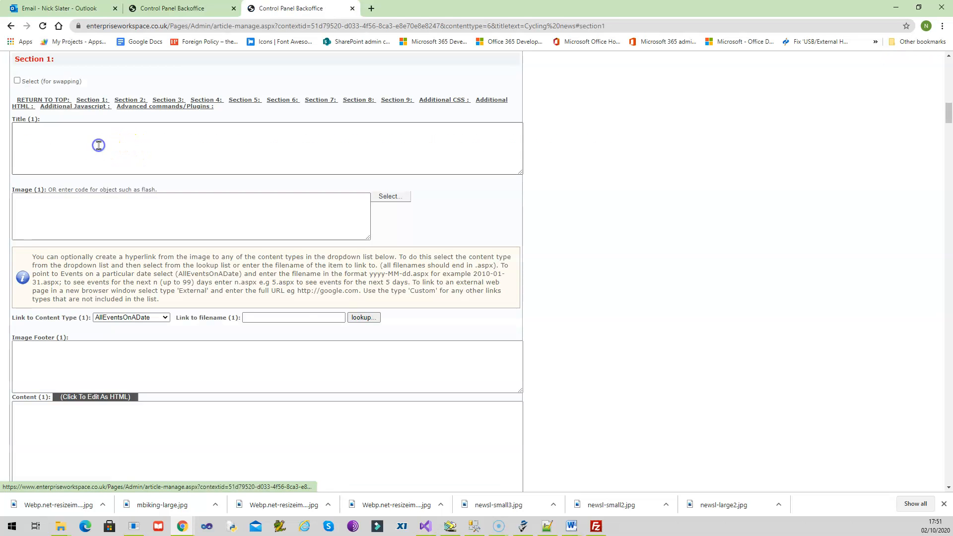
click(61, 145)
text(Cycling news)
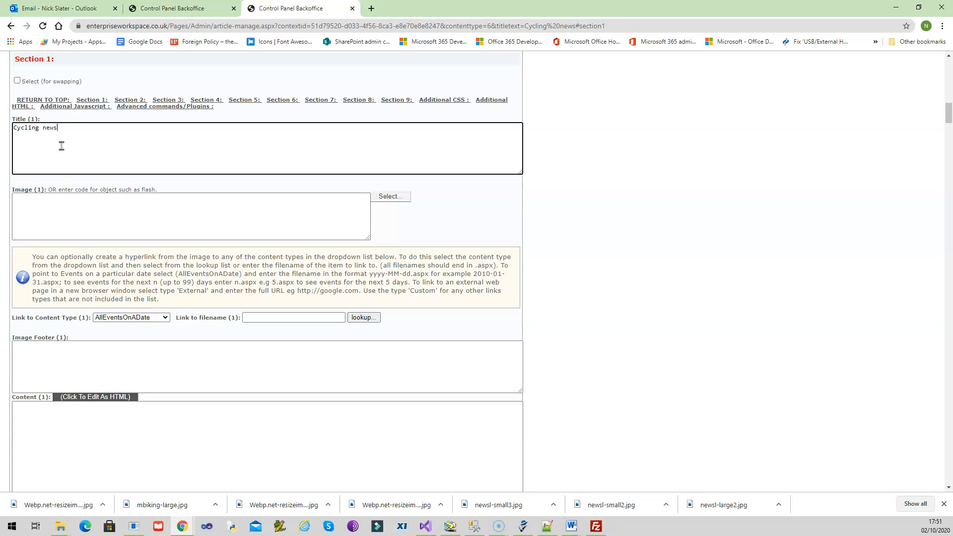
click(32, 417)
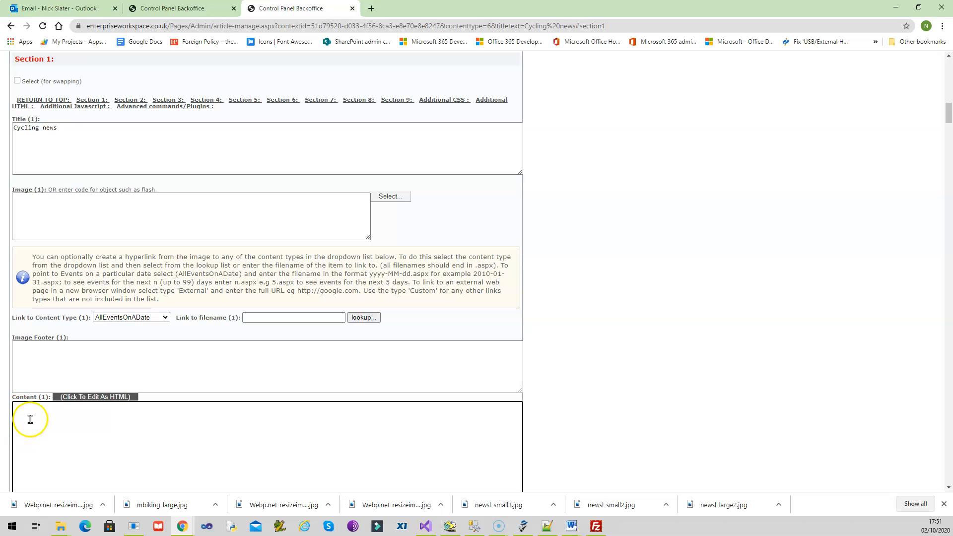
click(30, 418)
- Open section 2's content for HTML editing and enter the greeting "Dear [name]" followed by a new paragraph
scroll(98, 427, down, 8)
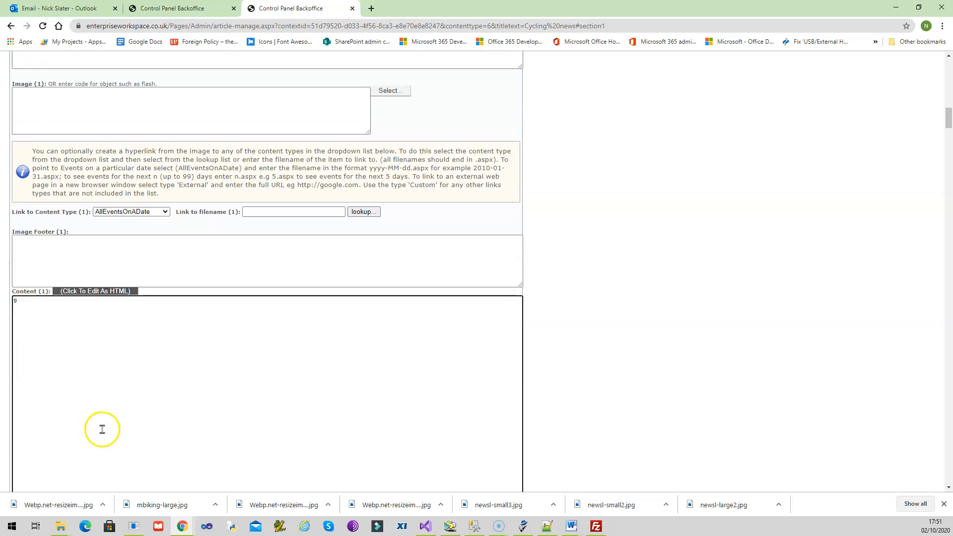
scroll(111, 405, down, 4)
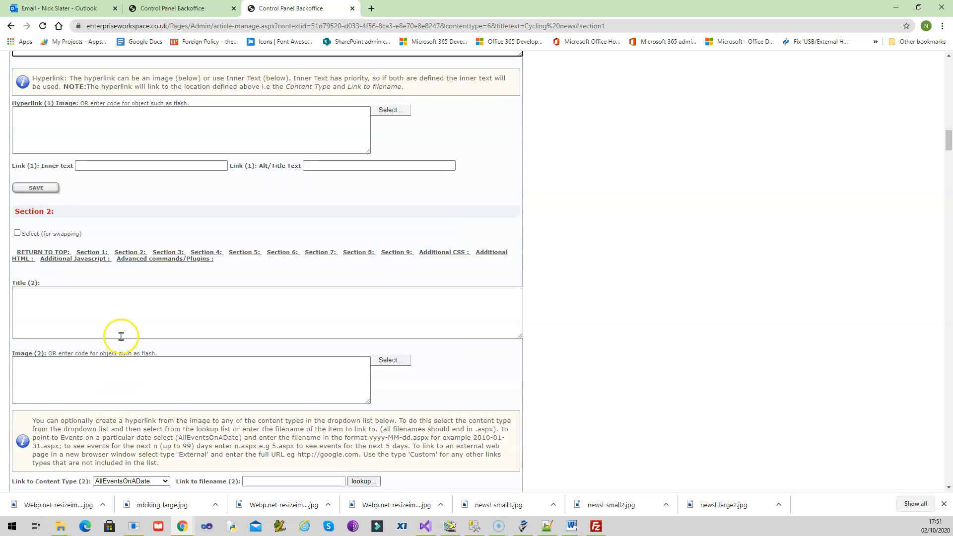
scroll(132, 319, down, 2)
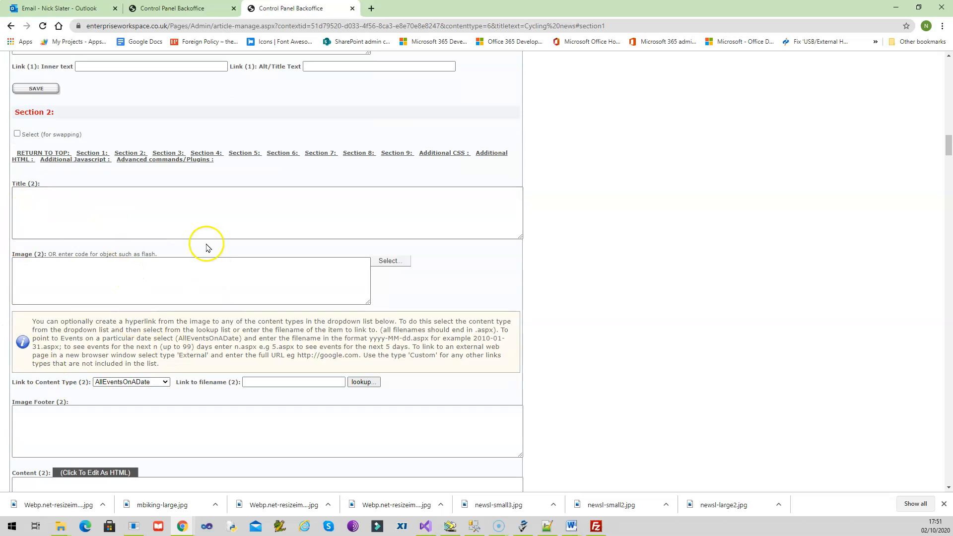
scroll(64, 448, down, 3)
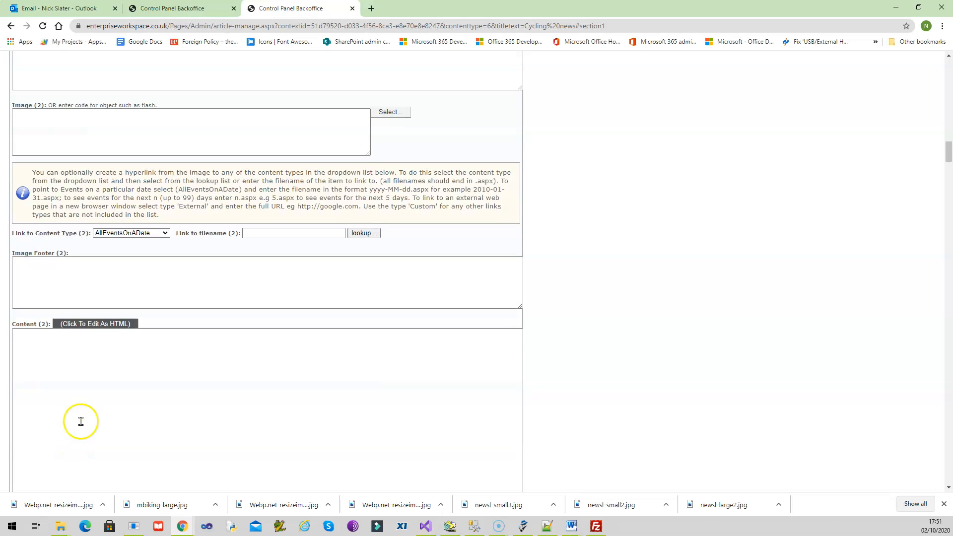
click(112, 325)
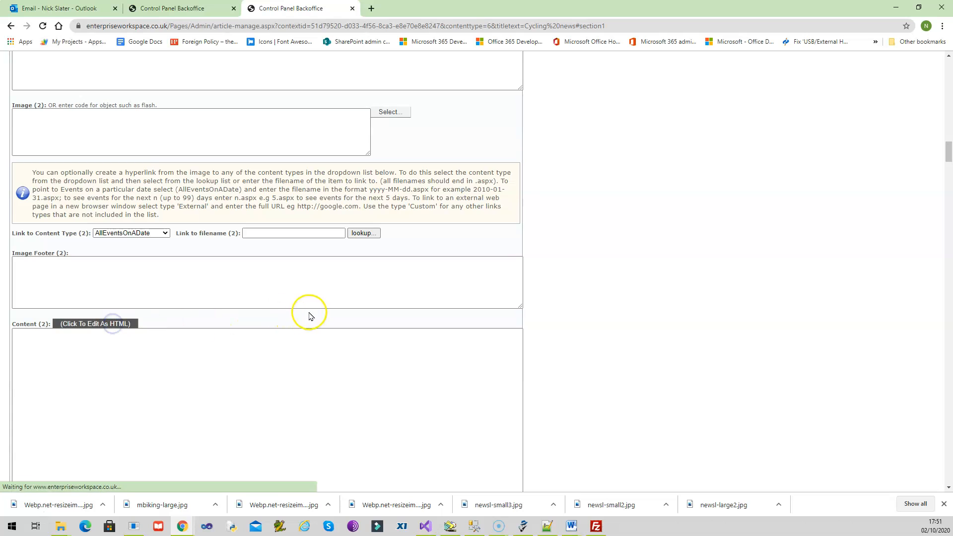
click(288, 142)
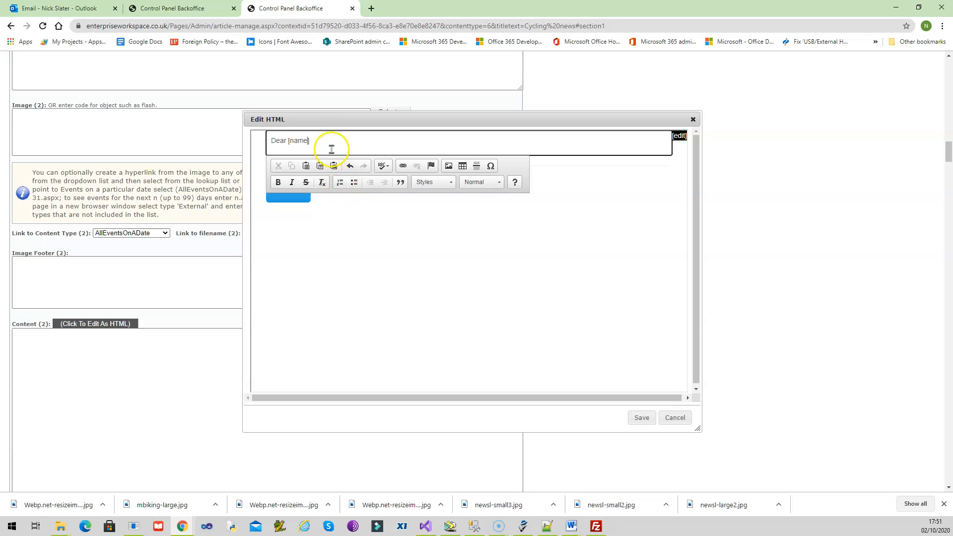
key(Return)
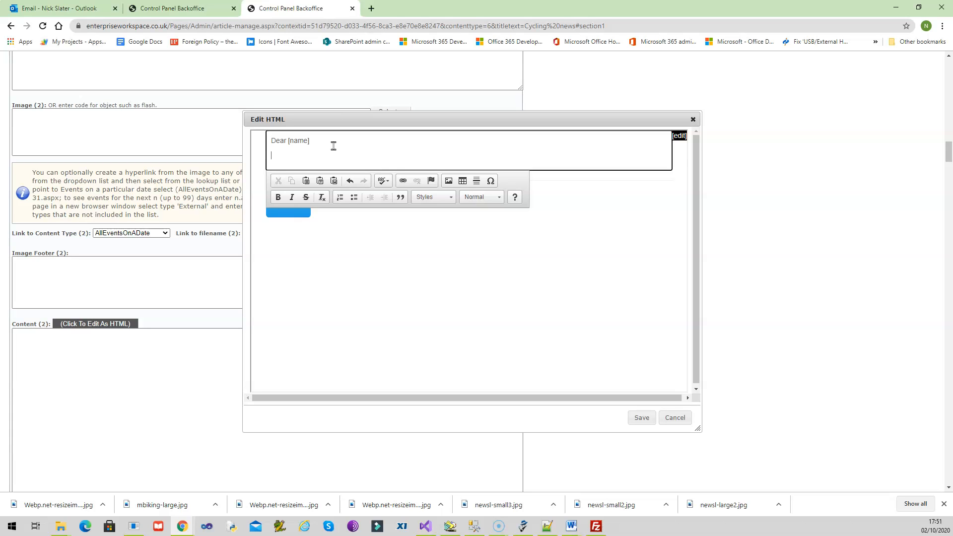
- Add two paragraphs of Lorem ipsum placeholder text below the greeting in section 2's content
click(343, 146)
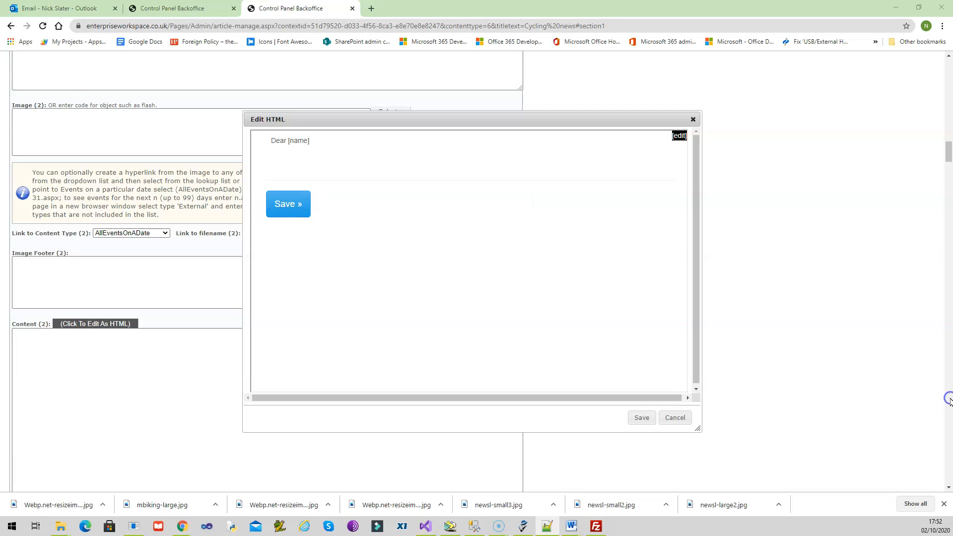
click(276, 161)
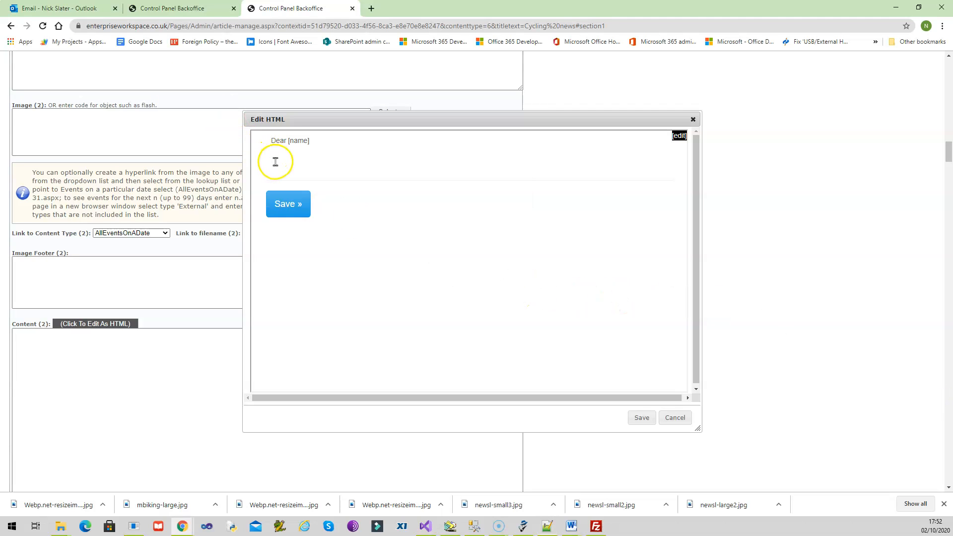
text(Lorem ipsum dolor sit amet, consectetur adipiscing elit. Integer nec odio. Praesent libero. Sed cursus ante dapibus diam. Sed nisi. Nulla quis sem at nibh elementum imperdiet. Duis sagittis ipsum. Praesent mauris. Fusce nec tellus sed augue semper porta. Mauris massa. Vestibulum lacinia arcu eget nulla. Class aptent taciti sociosqu ad litora torquent per conubia nostra, per inceptos himenaeos. Curabitur sodales ligula in libero. Sed dignissim lacinia nunc. Curabitur tortor. Pellentesque nibh. Aenean quam. In scelerisque sem at dolor. Maecenas mattis. Sed convallis tristique sem. Proin ut ligula vel nunc egestas porttitor. Morbi lectus risus, iaculis vel, suscipit quis, luctus non, massa. Fusce ac turpis quis ligula lacinia aliquet. Mauris ipsum. Nulla metus metus, ullamcorper vel, tincidunt sed, euismod in, nibh. Quisque volutpat condimentum velit.)
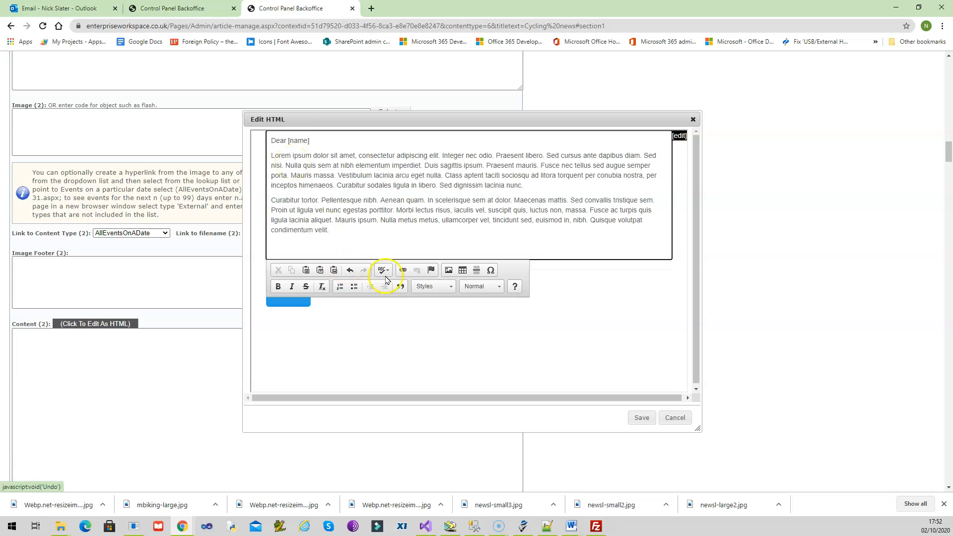
- Insert the image newsl-header.jpg from the newsletters folder below the two placeholder paragraphs in section 2's content
click(449, 270)
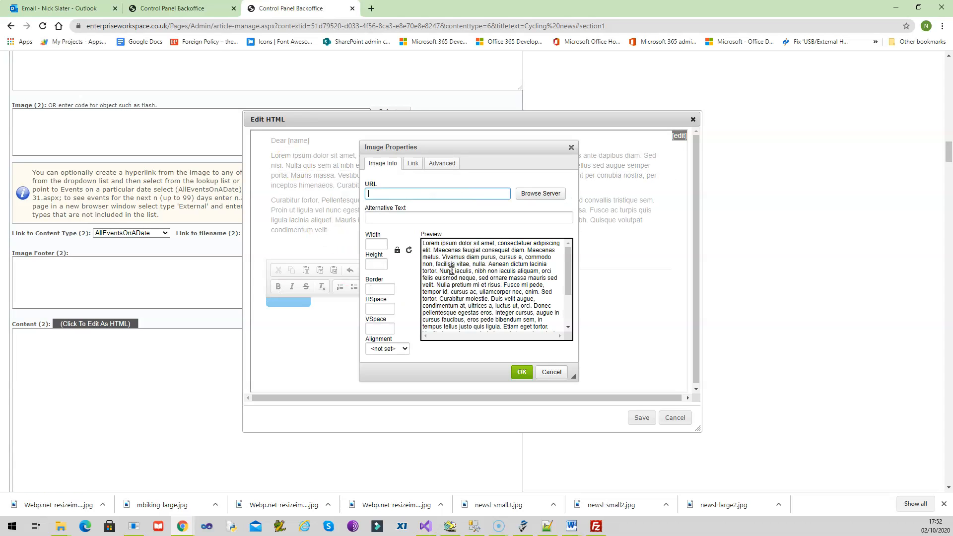
click(533, 199)
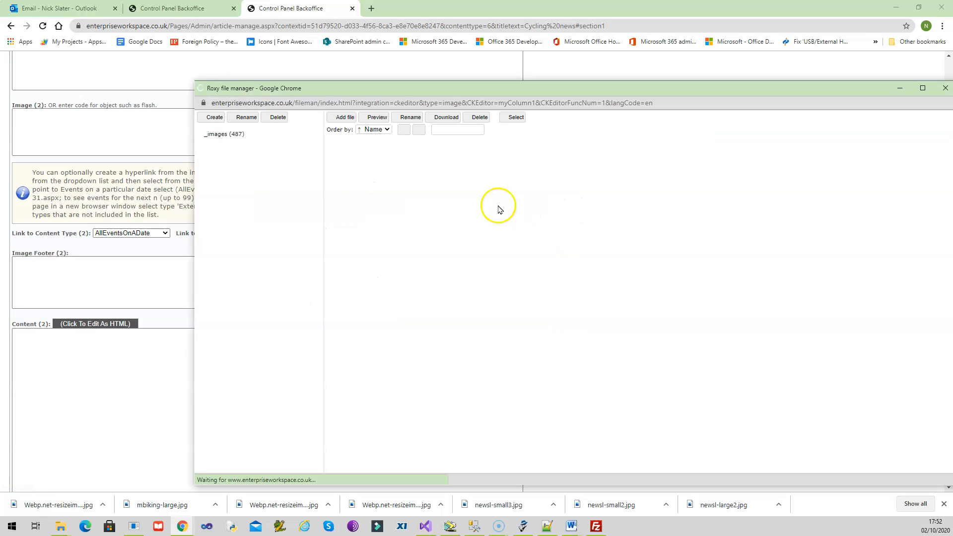
mouse_move(388, 221)
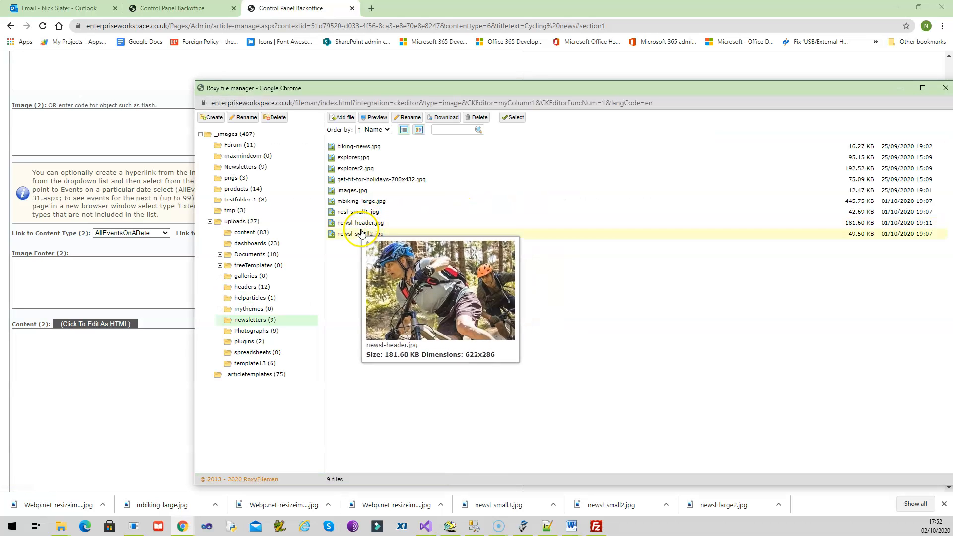
click(363, 226)
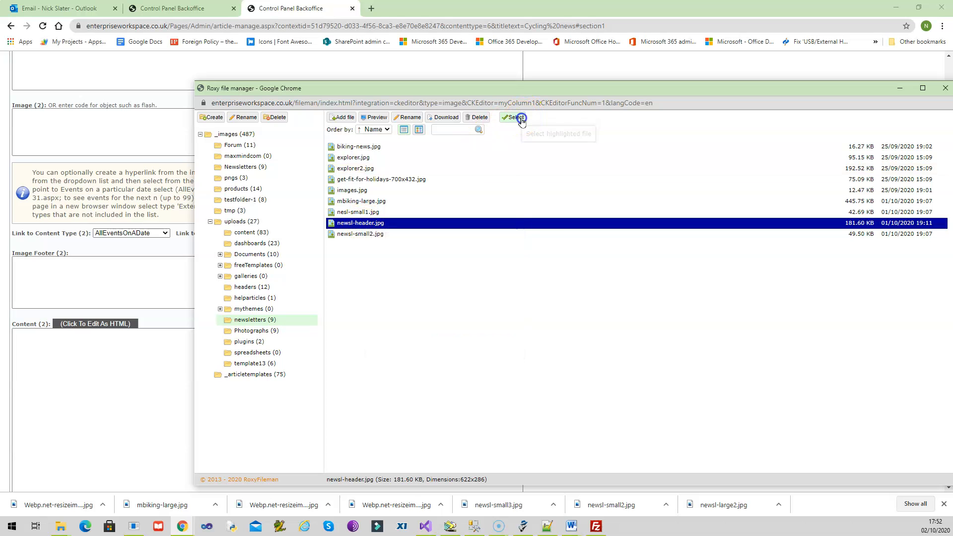
click(520, 119)
click(523, 373)
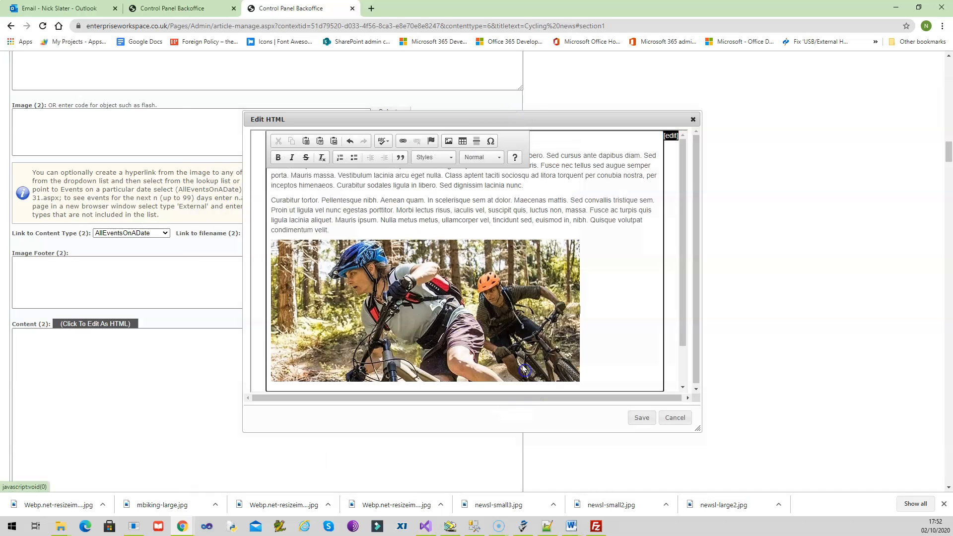
- Add two more paragraphs of Lorem ipsum placeholder text below the header image, followed by a new line
scroll(607, 356, down, 1)
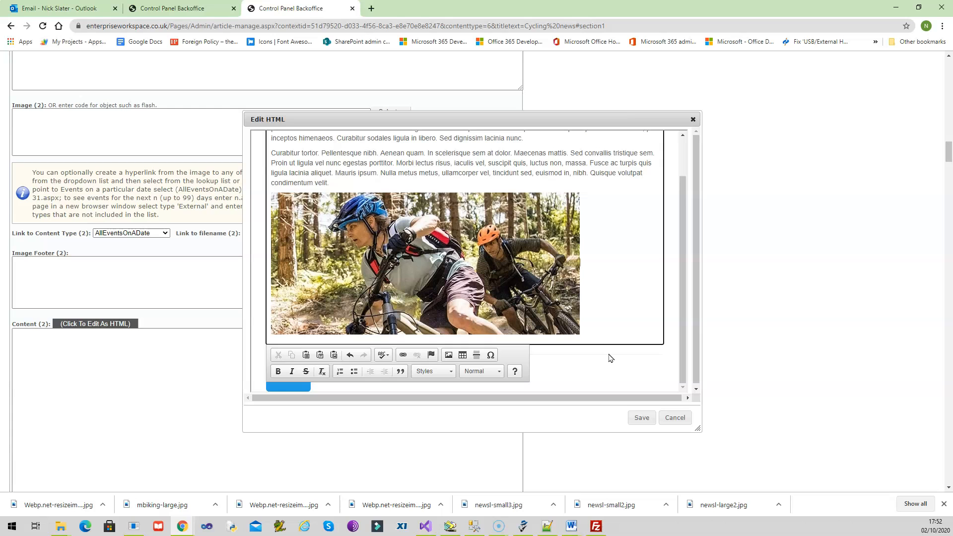
key(Return)
text(Lorem ipsum dolor sit amet, consectetur adipiscing elit. Integer nec odio. Praesent libero. Sed cursus ante dapibus diam. Sed nisi. Nulla quis sem at nibh elementum imperdiet. Duis sagittis ipsum. Praesent mauris. Fusce nec tellus sed augue semper porta. Mauris massa. Vestibulum lacinia arcu eget nulla. Class aptent taciti sociosqu ad litora torquent per conubia nostra, per inceptos himenaeos. Curabitur sodales ligula in libero. Sed dignissim lacinia nunc. Curabitur tortor. Pellentesque nibh. Aenean quam. In scelerisque sem at dolor. Maecenas mattis. Sed convallis tristique sem. Proin ut ligula vel nunc egestas porttitor. Morbi lectus risus, iaculis vel, suscipit quis, luctus non, massa. Fusce ac turpis quis ligula lacinia aliquet. Mauris ipsum. Nulla metus metus, ullamcorper vel, tincidunt sed, euismod in, nibh. Quisque volutpat condimentum velit.)
key(Return)
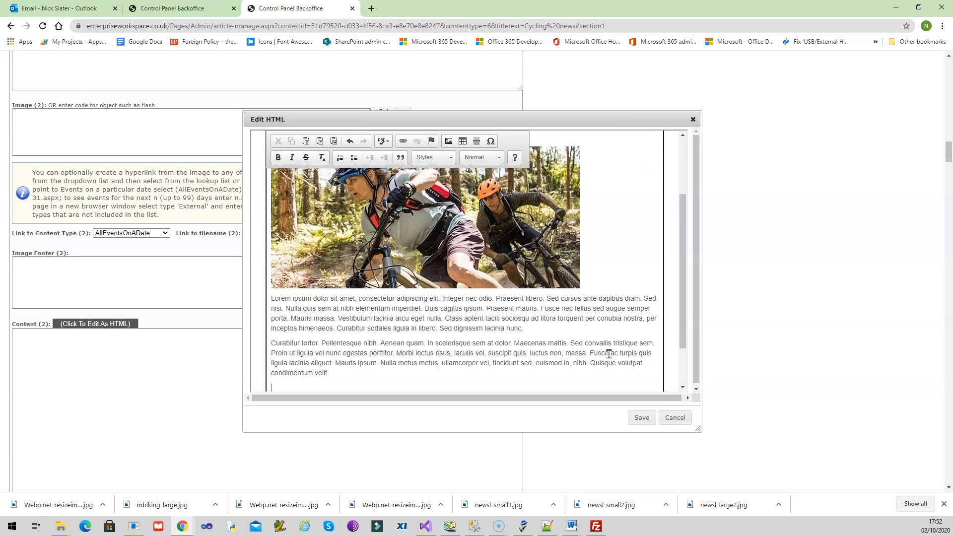
- Insert the image nesl-small1.jpg from the newsletters folder below the last placeholder paragraph
click(449, 141)
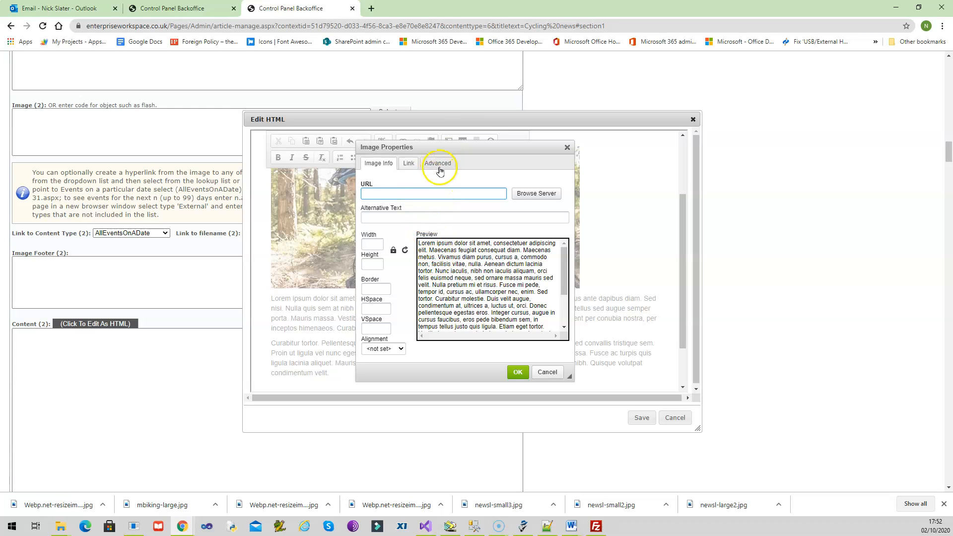
click(529, 199)
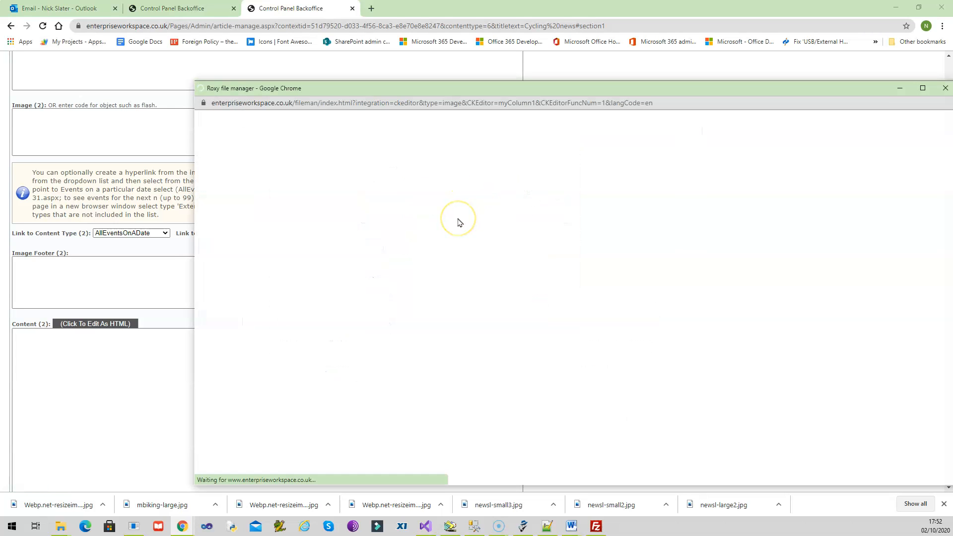
click(372, 212)
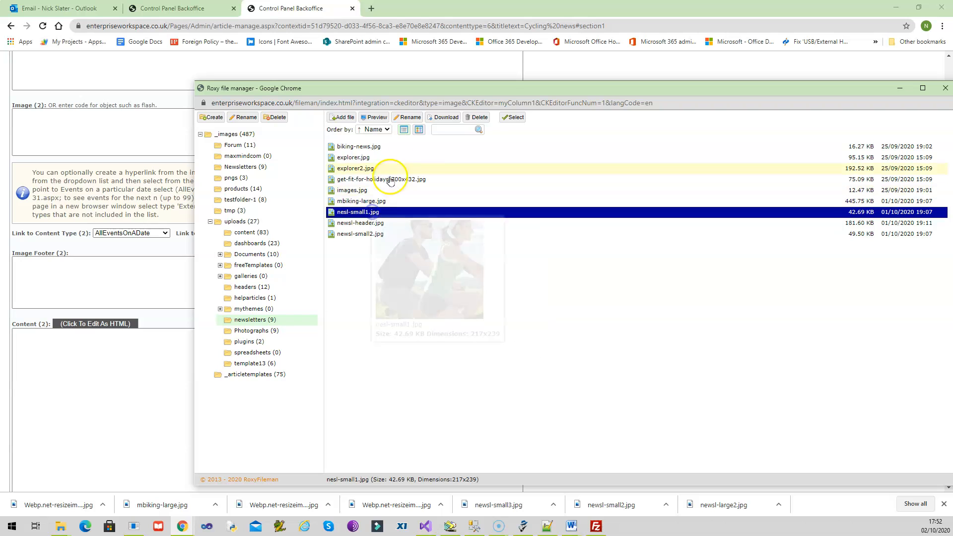
click(507, 119)
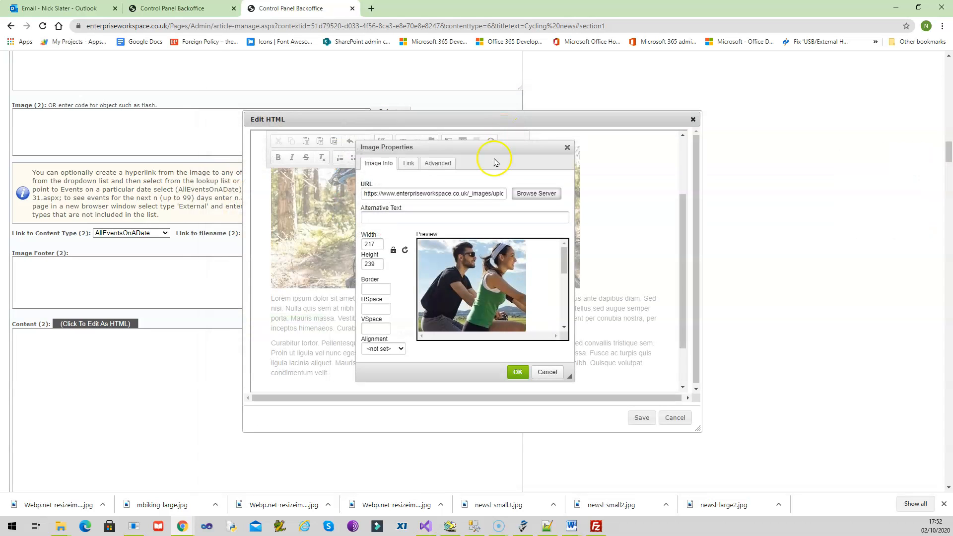
click(518, 373)
scroll(530, 359, down, 2)
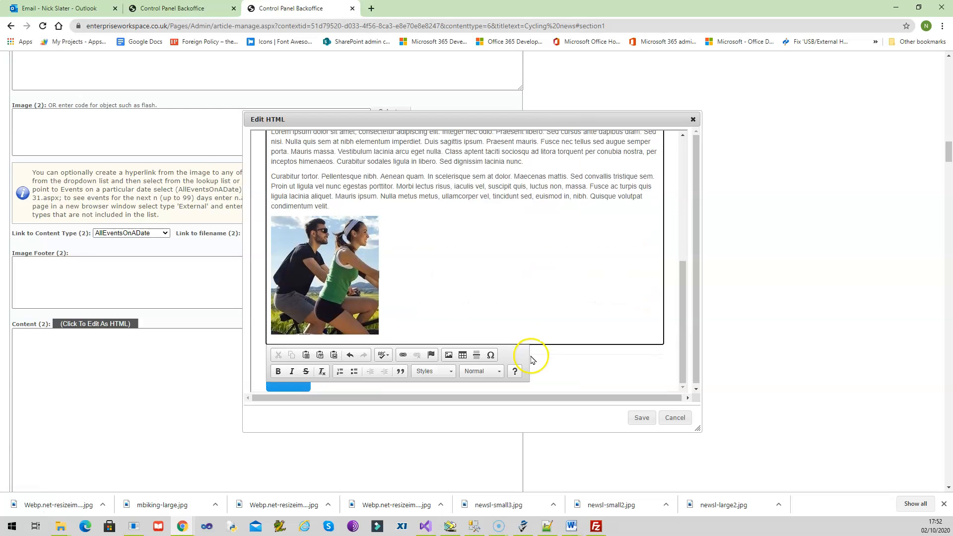
- Add the closing line "Thank you" below the small image, followed by a new paragraph
click(489, 323)
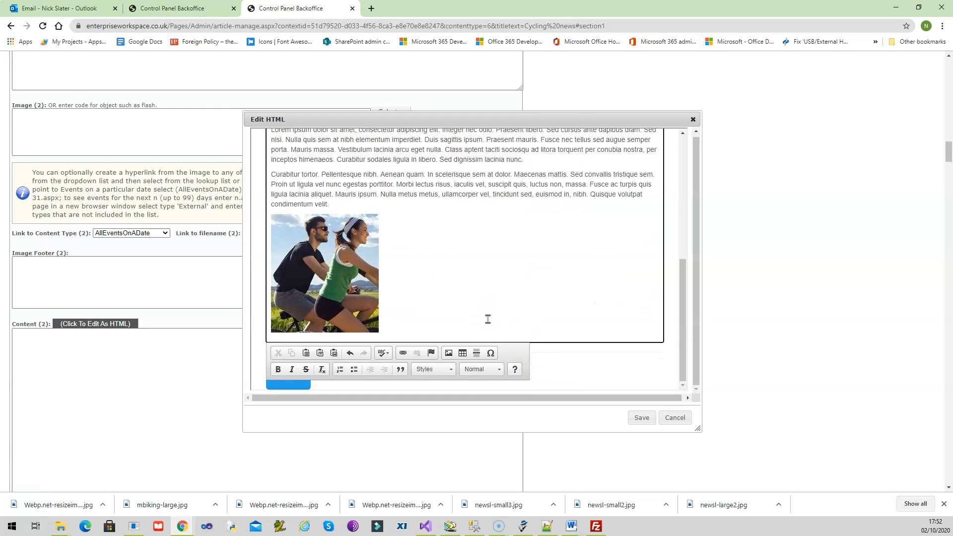
key(Return)
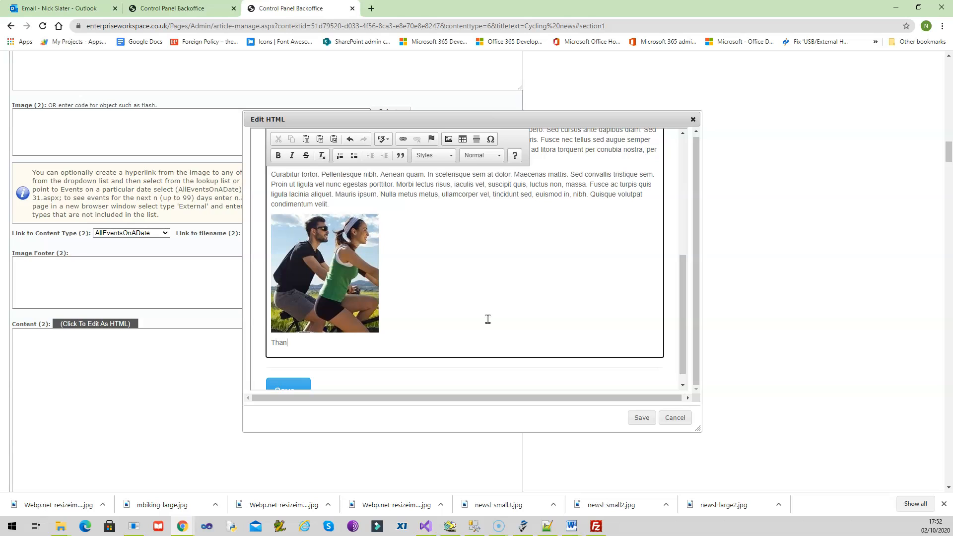
key(Return)
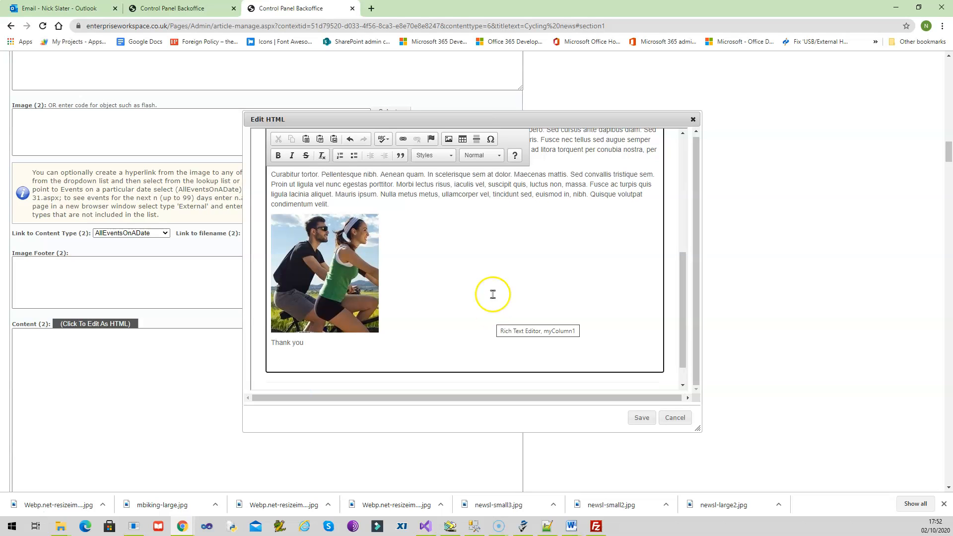
- Open the Budleigh 30k event for editing in the Dreamgenie site's shop and copy the URL from its newsletter link
click(198, 9)
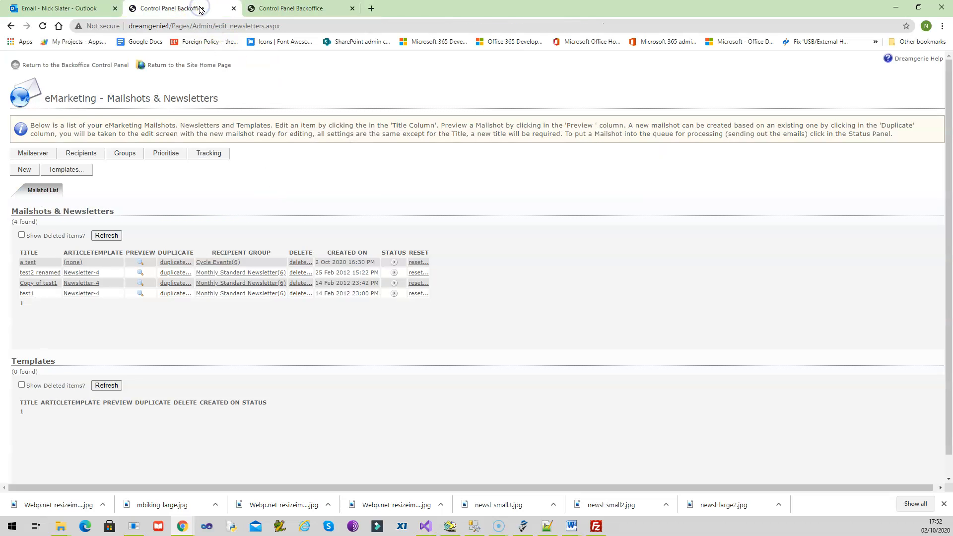
click(191, 66)
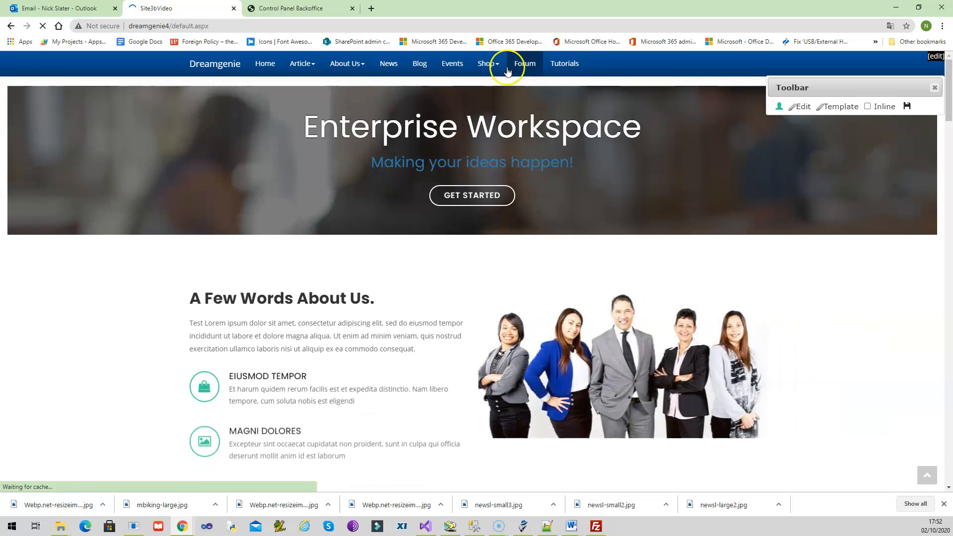
click(498, 85)
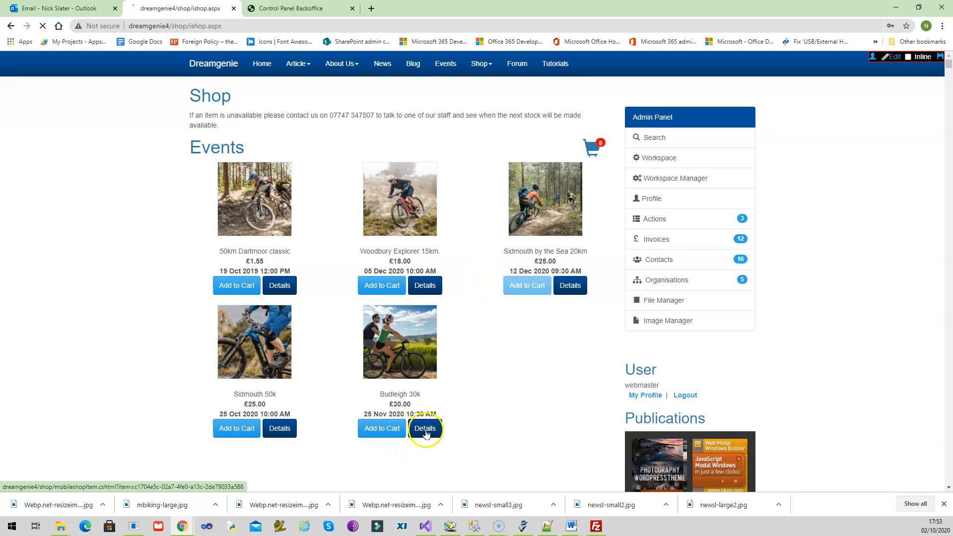
click(509, 417)
click(482, 256)
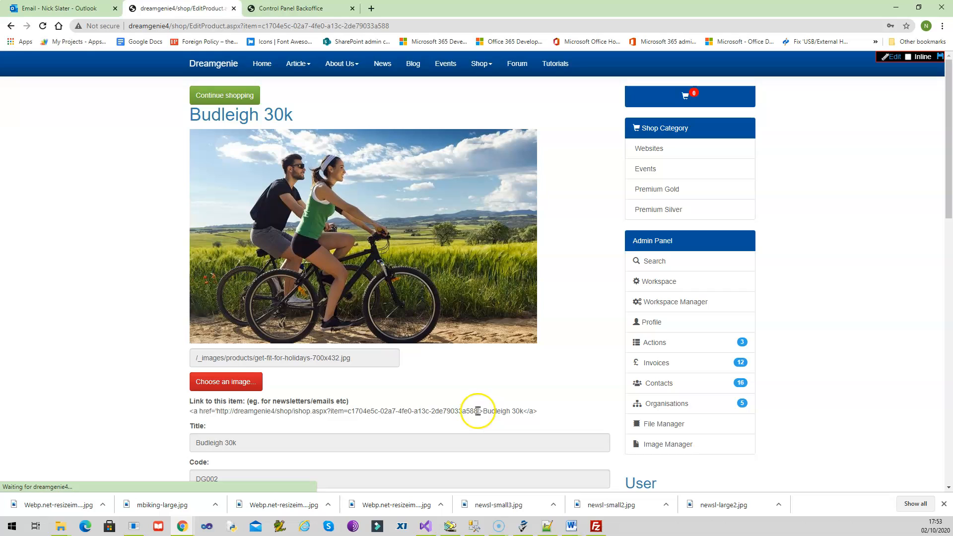
drag(449, 412, 216, 412)
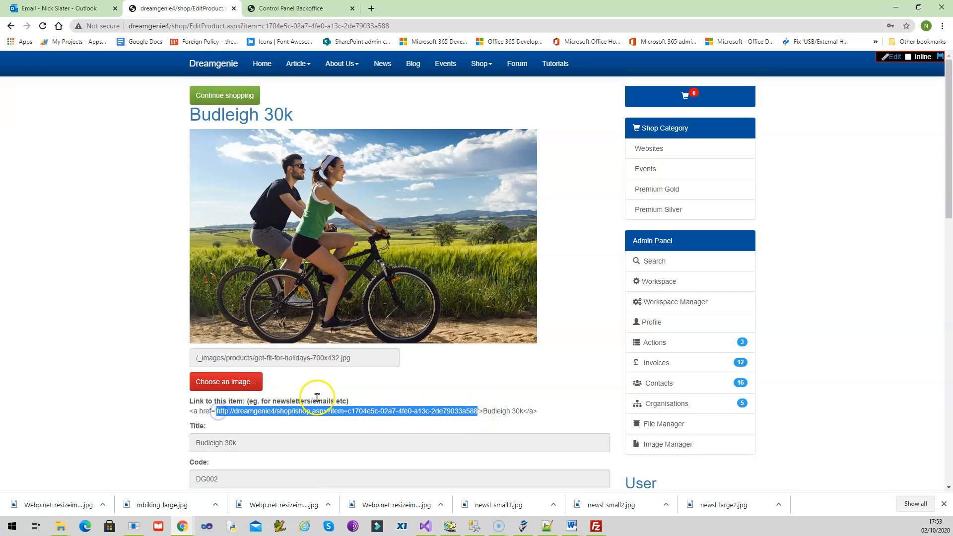
- Back in the mailshot, add the line "Click here to buy now>>" and hyperlink it to the copied Budleigh 30k URL
click(279, 10)
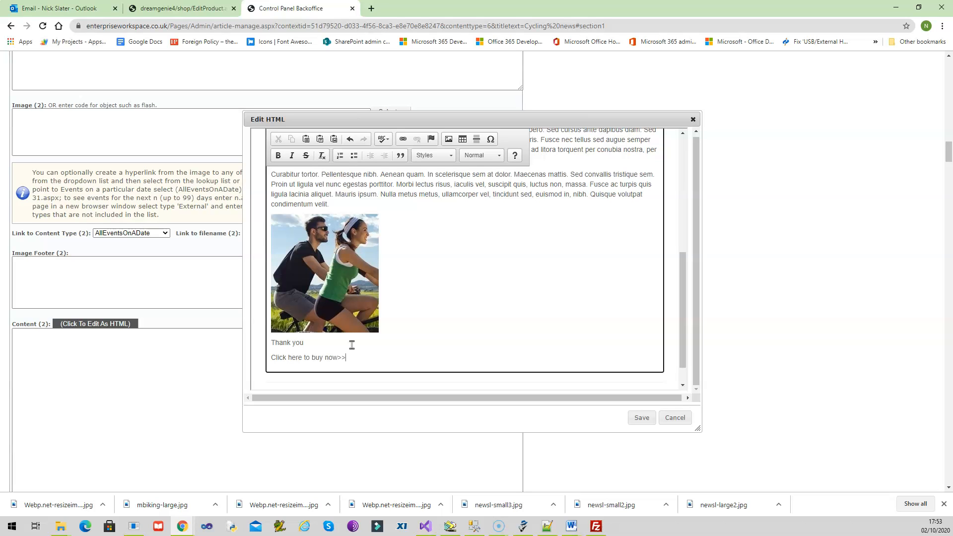
key(shift+Home)
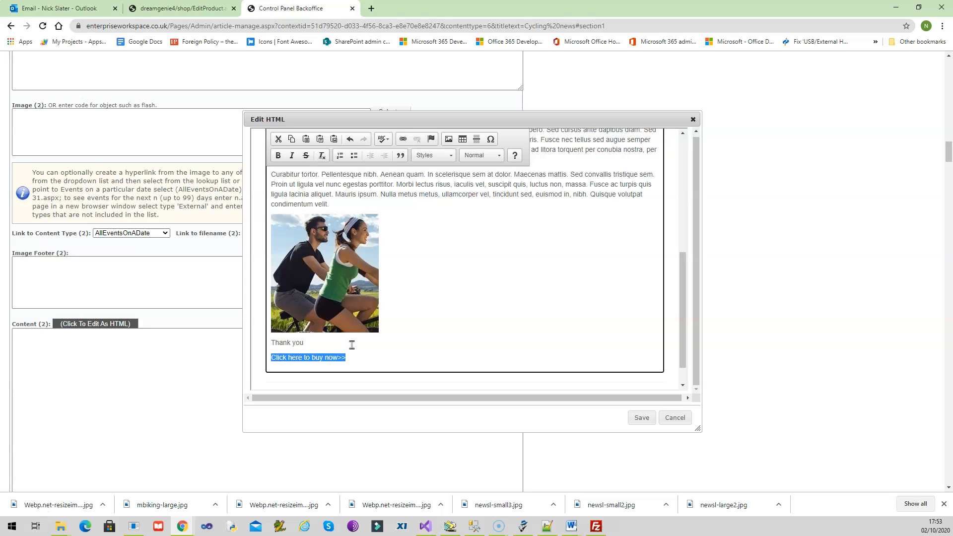
click(404, 138)
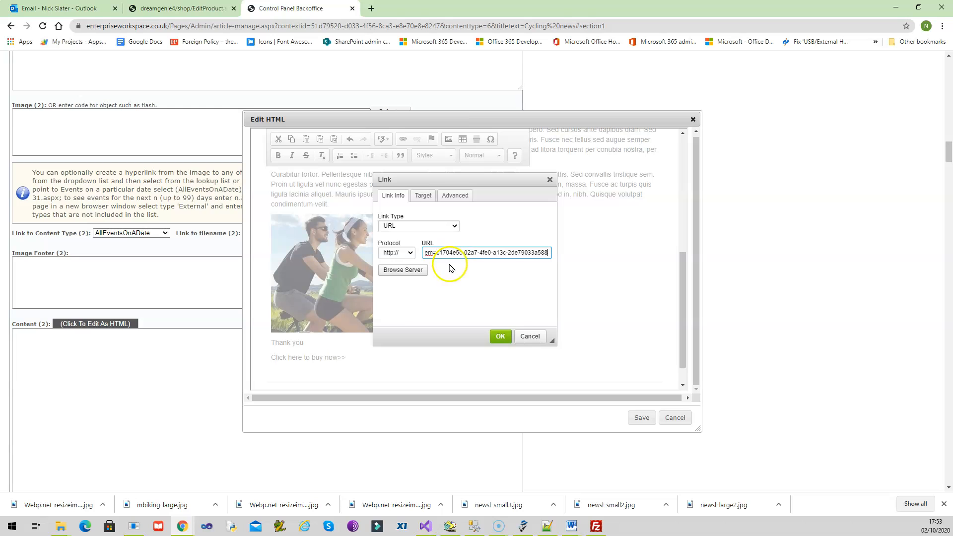
click(501, 337)
click(470, 353)
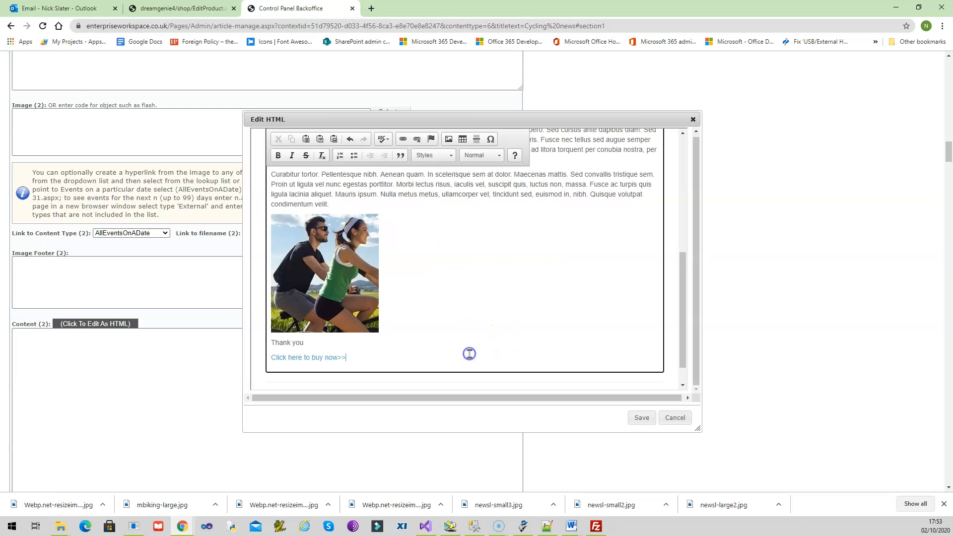
- Save the composed HTML into section 2's content
scroll(622, 326, down, 1)
scroll(621, 326, down, 1)
click(610, 366)
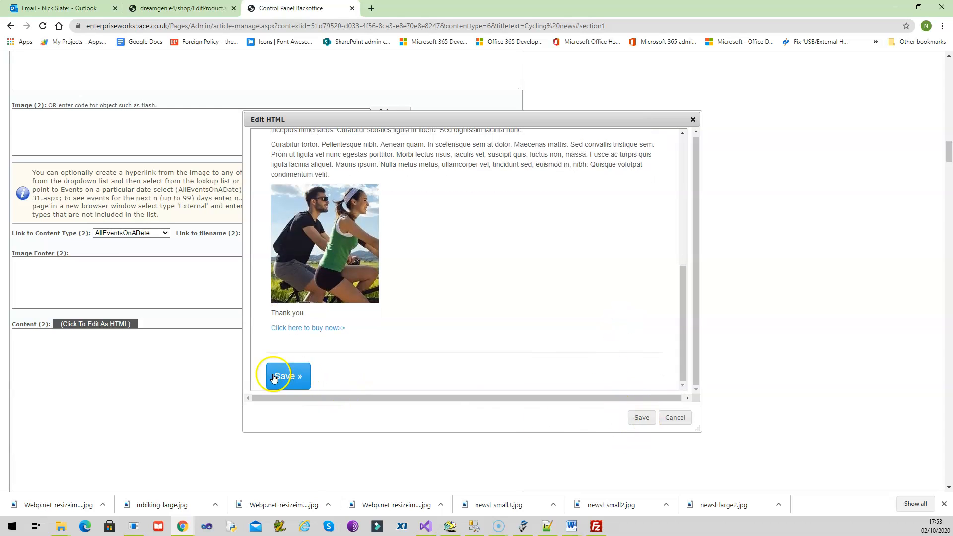
click(293, 377)
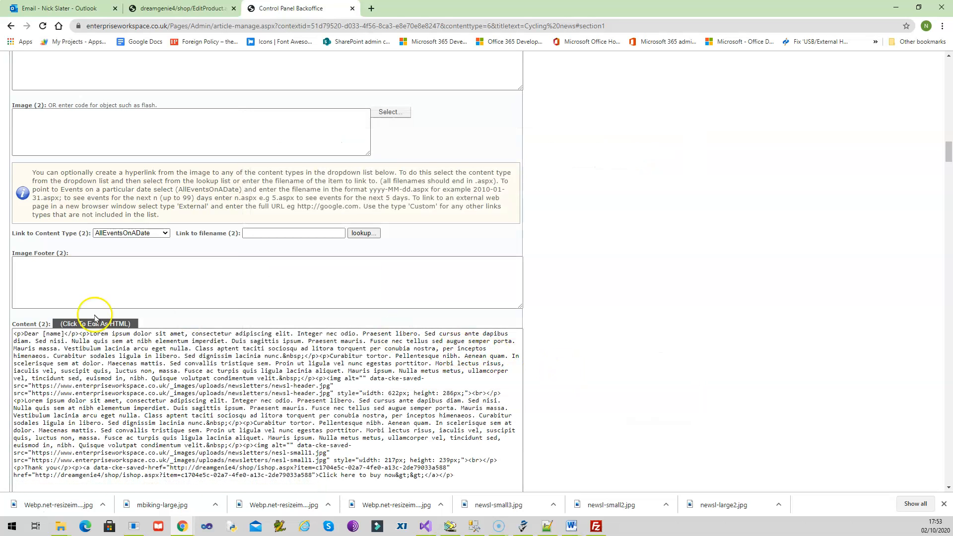
- Review section 2's content in the HTML editor without changing it, and save the section
click(120, 324)
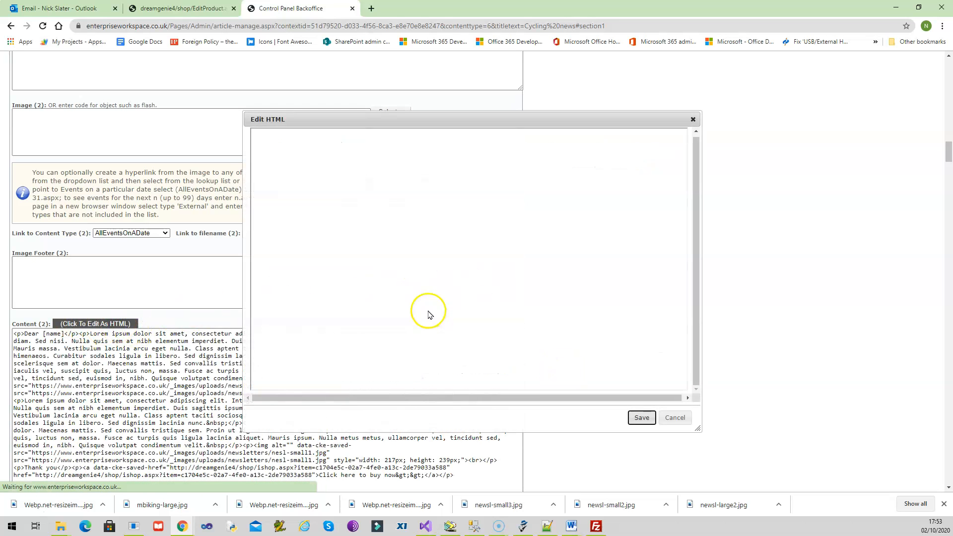
scroll(617, 274, down, 5)
scroll(616, 274, down, 1)
click(683, 419)
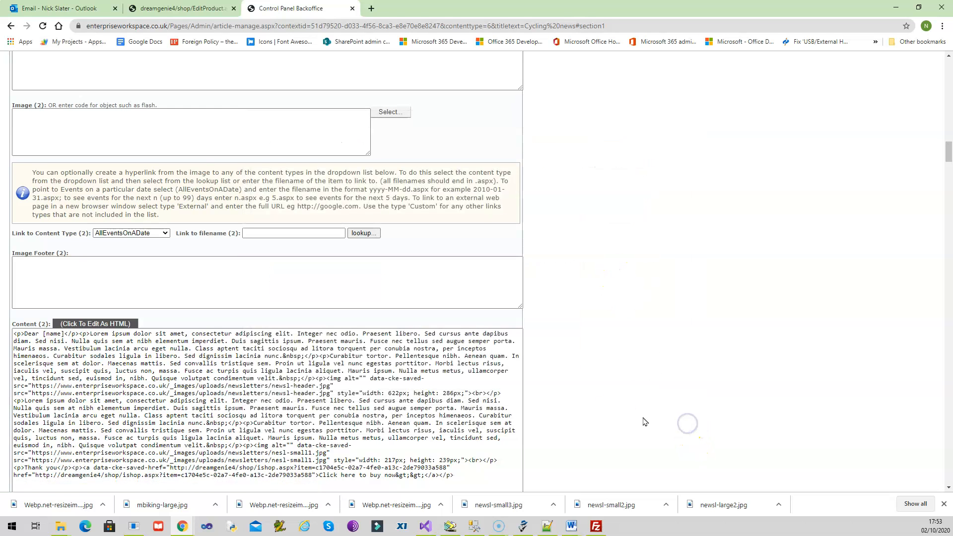
scroll(596, 398, down, 7)
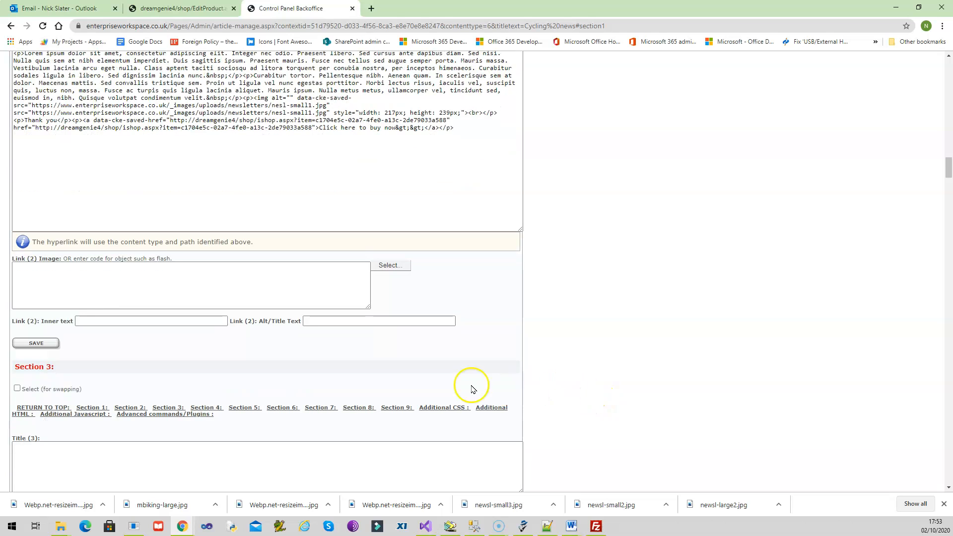
click(36, 343)
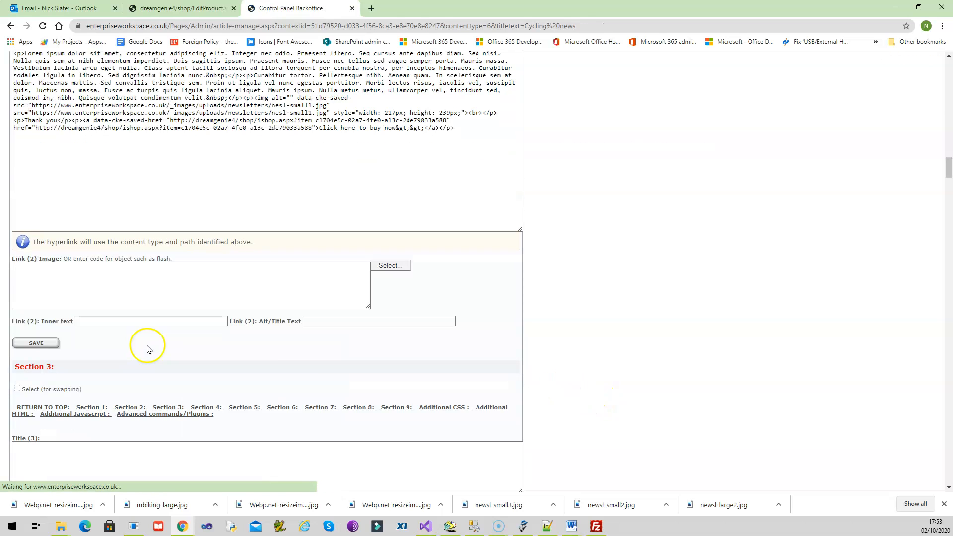
- In section 9, set the link content type to Custom and the link filename to "/mmailing-list.aspx"
click(402, 412)
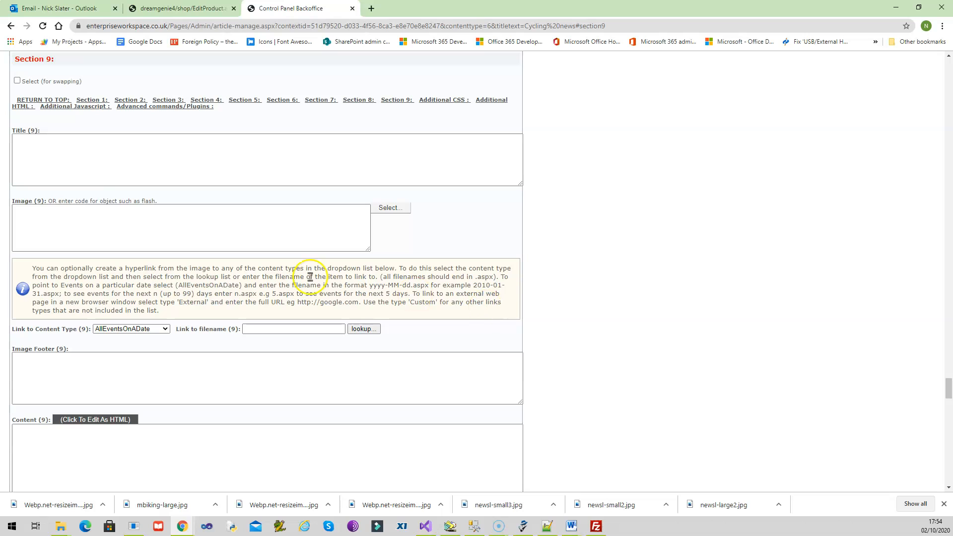
click(139, 330)
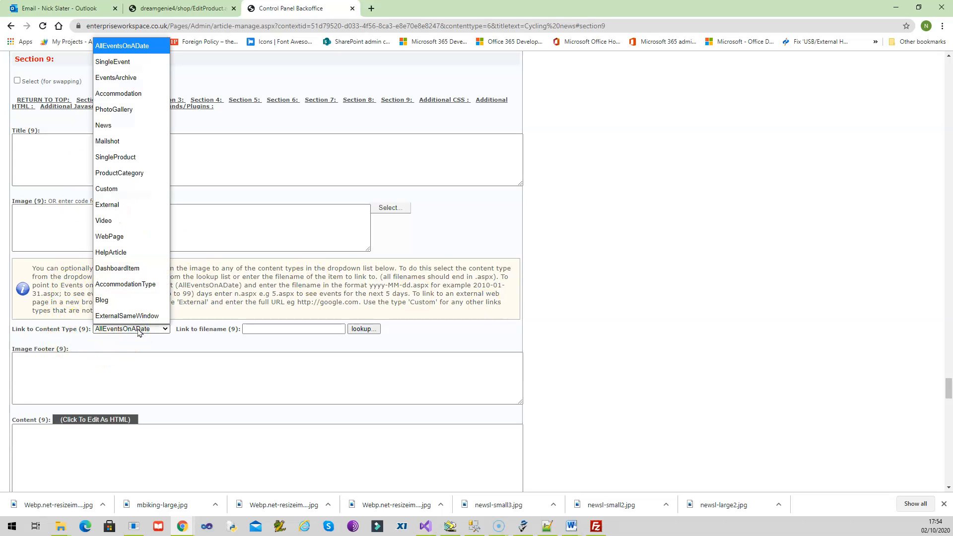
click(115, 187)
click(285, 331)
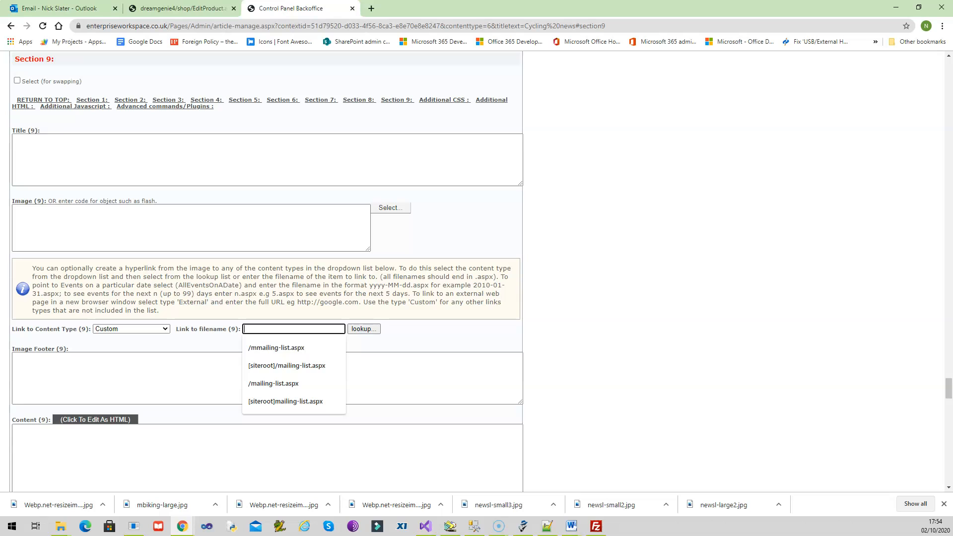
key(alt+Tab)
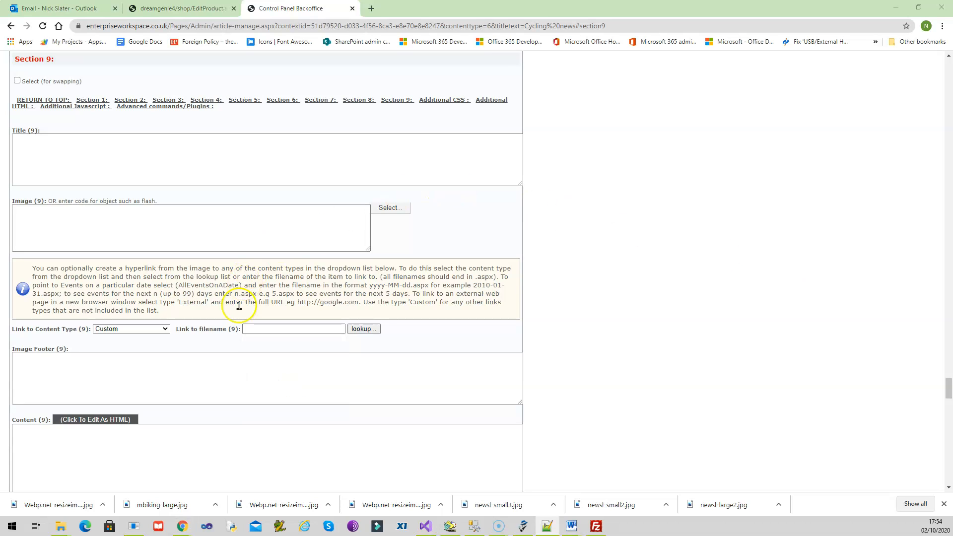
click(261, 330)
key(Down)
key(Return)
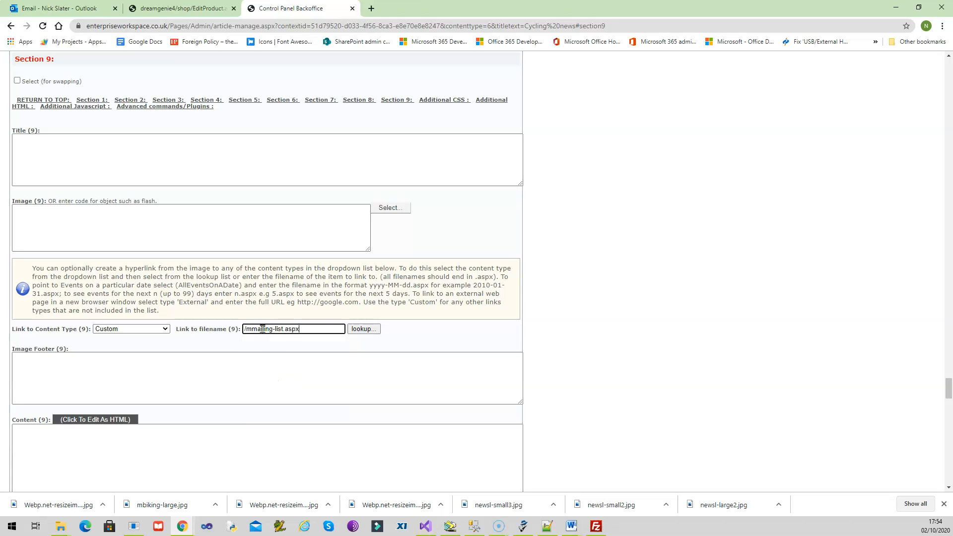
- Set both the inner text and the alt/title text of section 9's link to "Manage subscriptions" and save the section
scroll(521, 363, down, 3)
scroll(524, 366, down, 4)
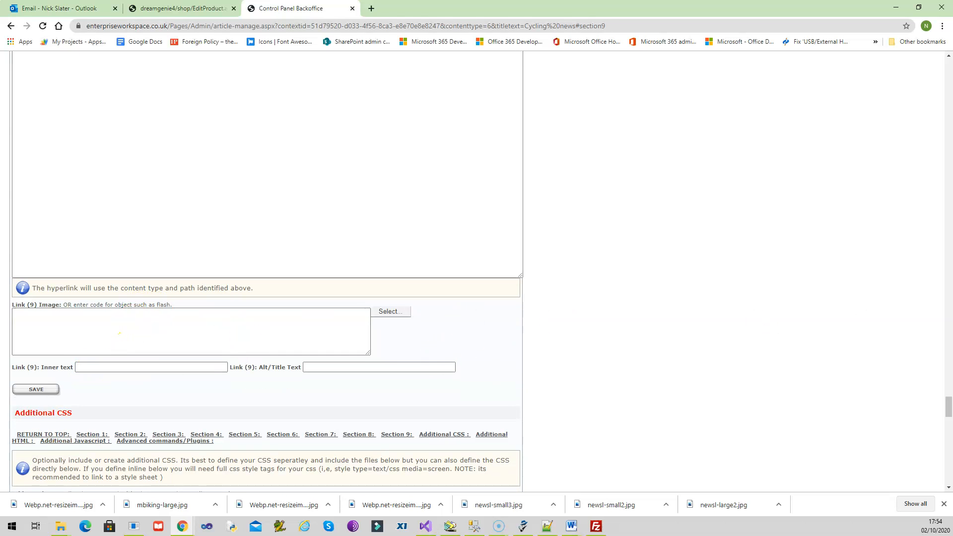
key(alt+Tab)
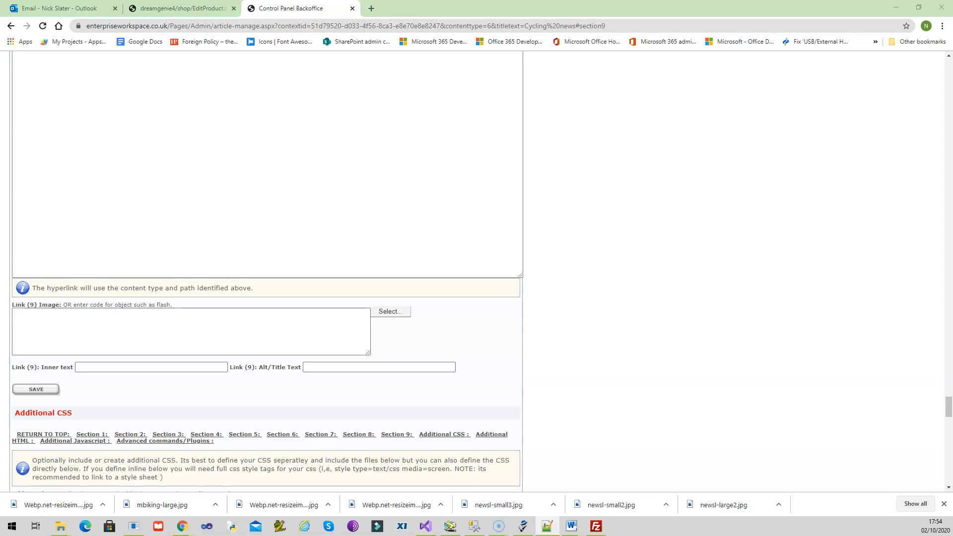
click(183, 365)
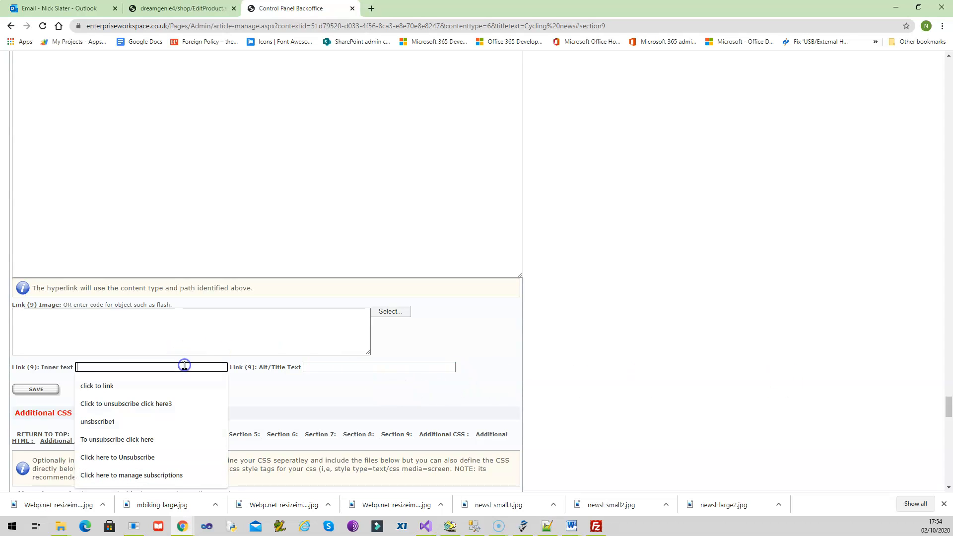
text(Manage subscriptions)
click(327, 367)
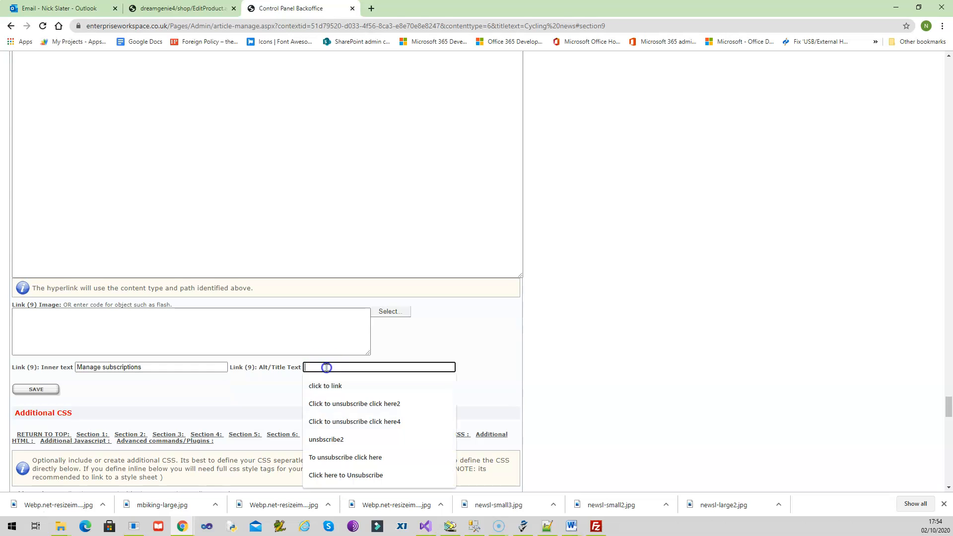
text(Manage subscriptions)
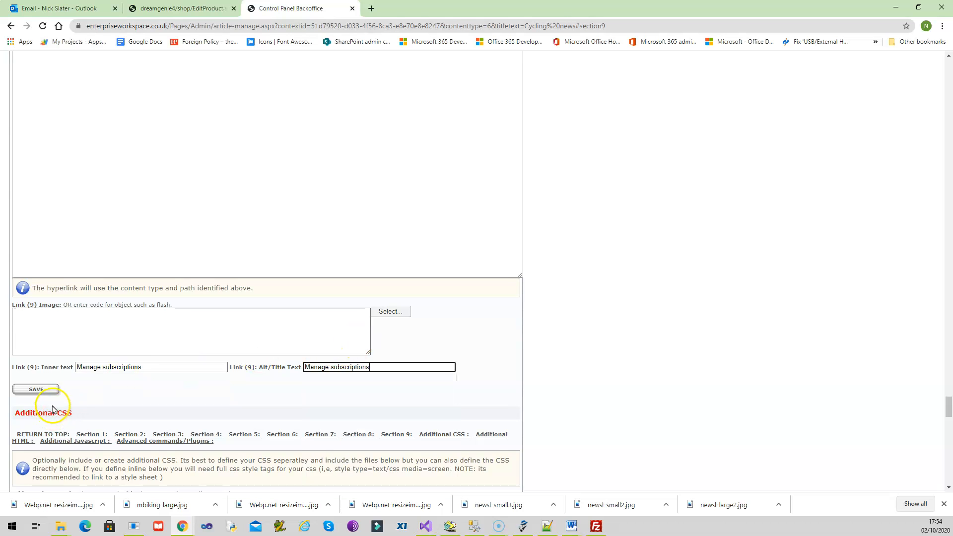
click(55, 390)
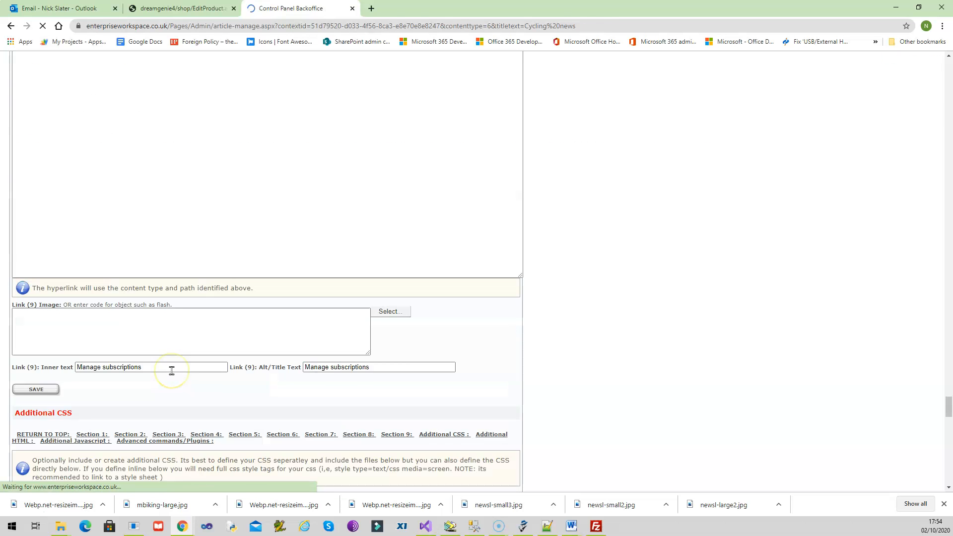
- Return from the article template to the Cycling news mailshot item, declining the offer to save first
click(40, 435)
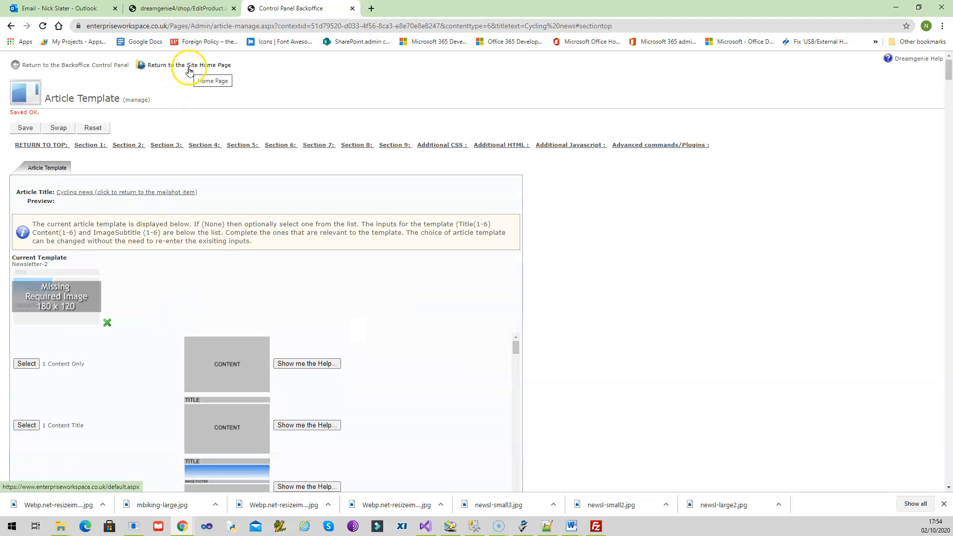
click(167, 195)
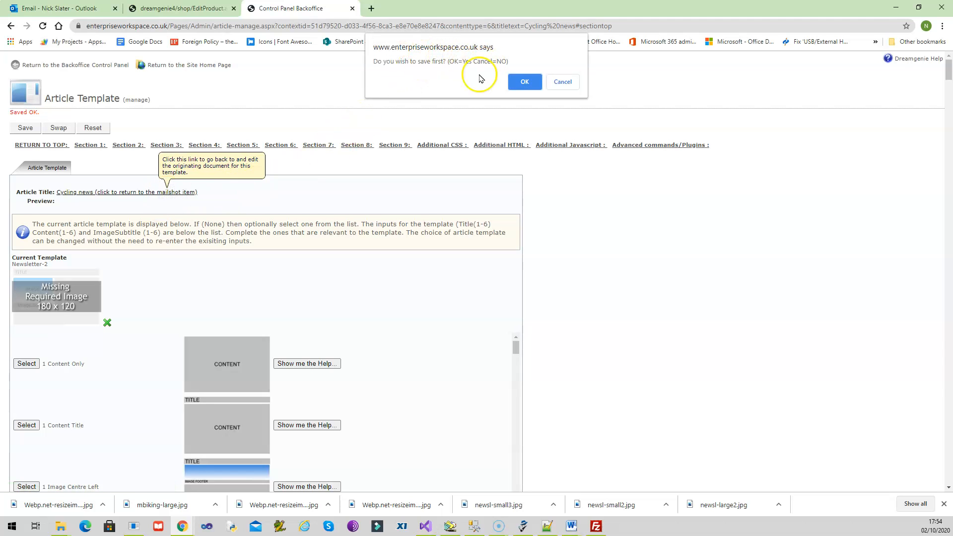
click(563, 83)
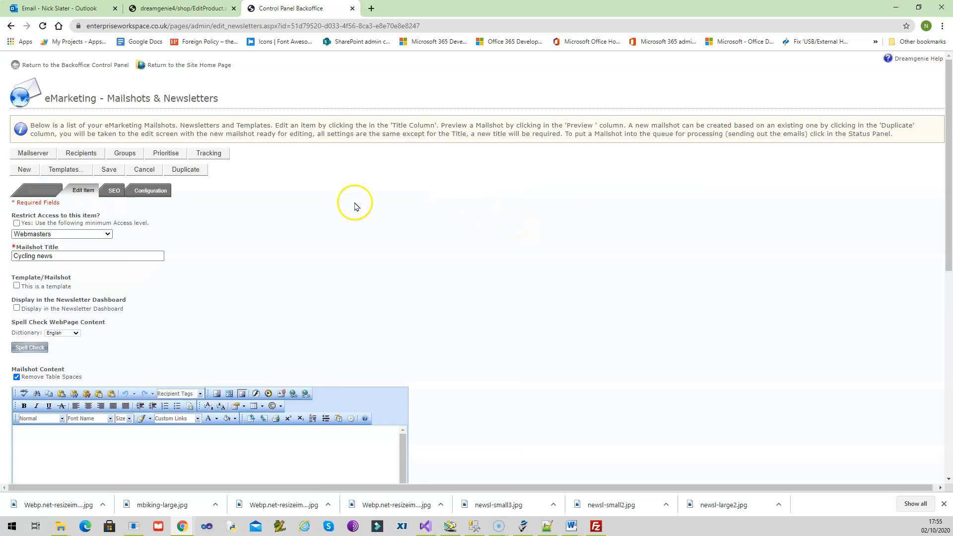
- Leave the mailshot's edit screen and start the mailserver
click(142, 172)
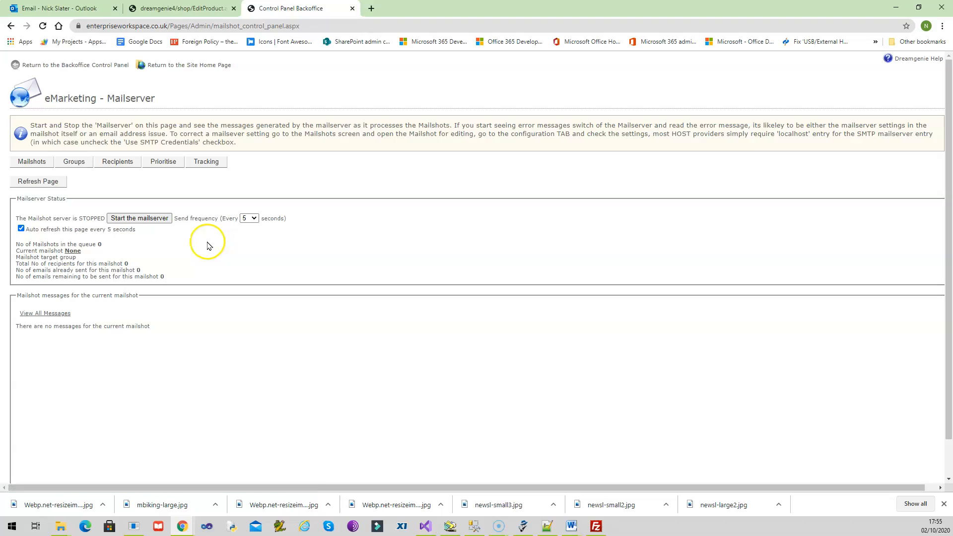
click(147, 218)
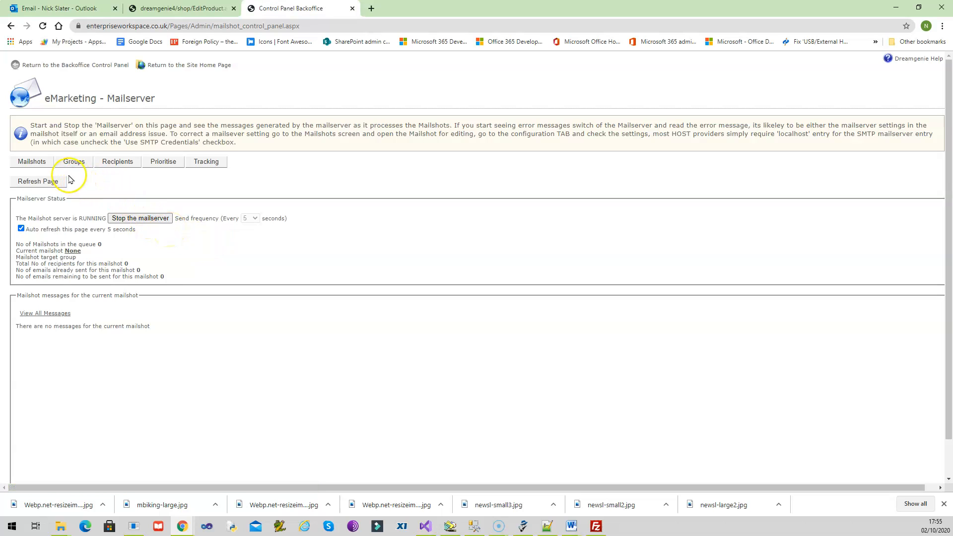
- Open the Cycling News recipient group from the mailshot list and add three more recipients to it
click(40, 163)
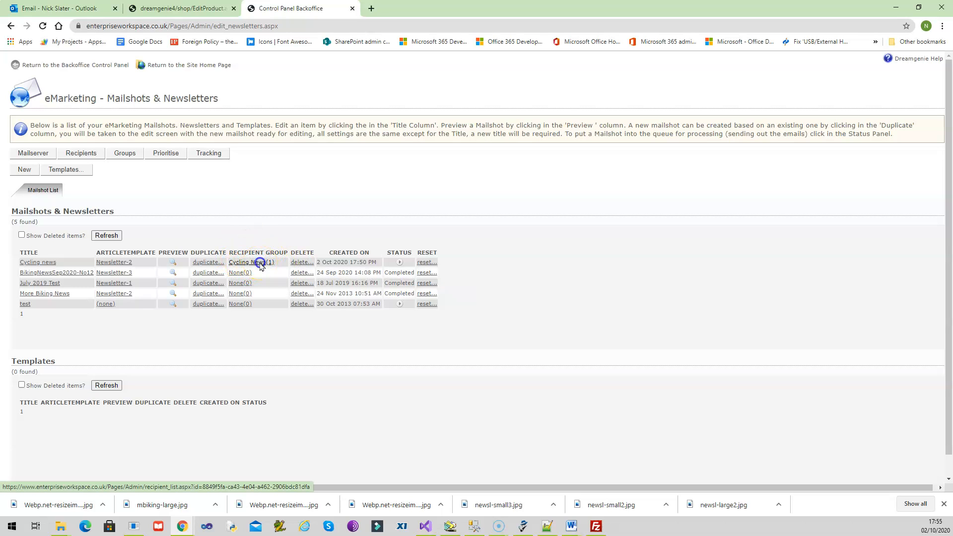
click(256, 263)
click(24, 253)
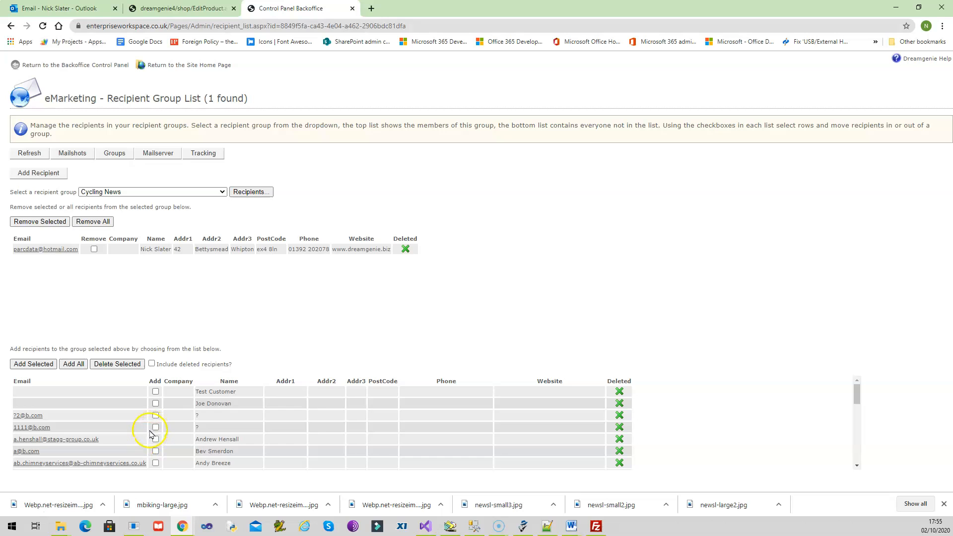
scroll(188, 432, down, 1)
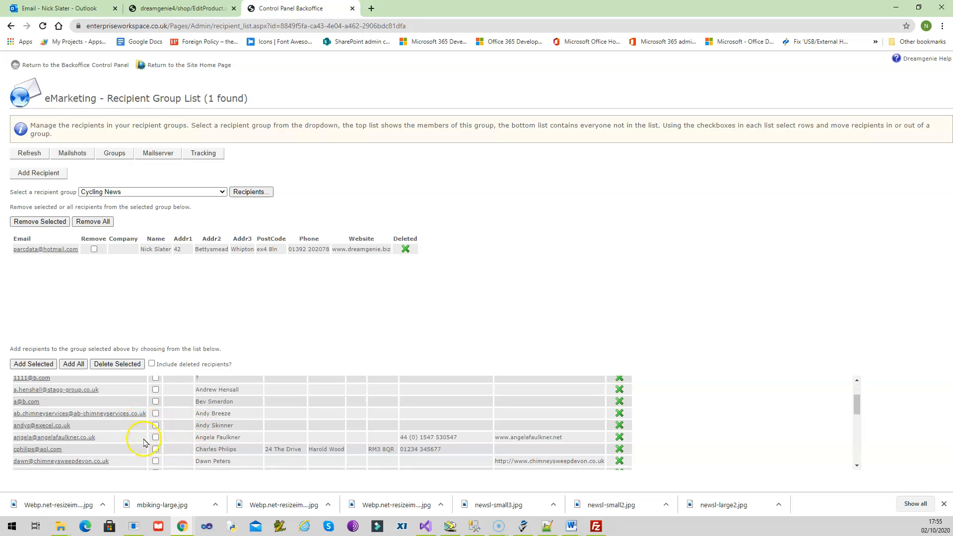
scroll(187, 432, down, 3)
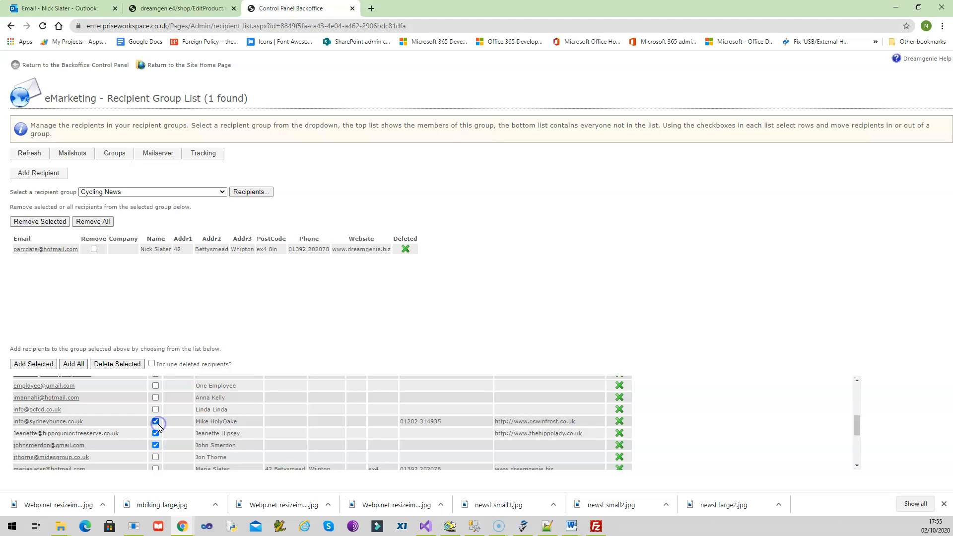
click(39, 366)
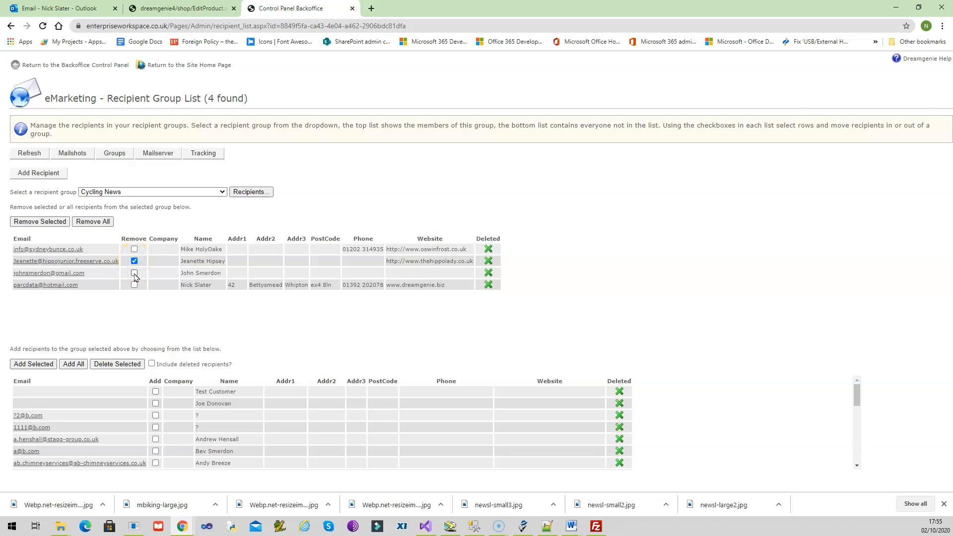
click(54, 223)
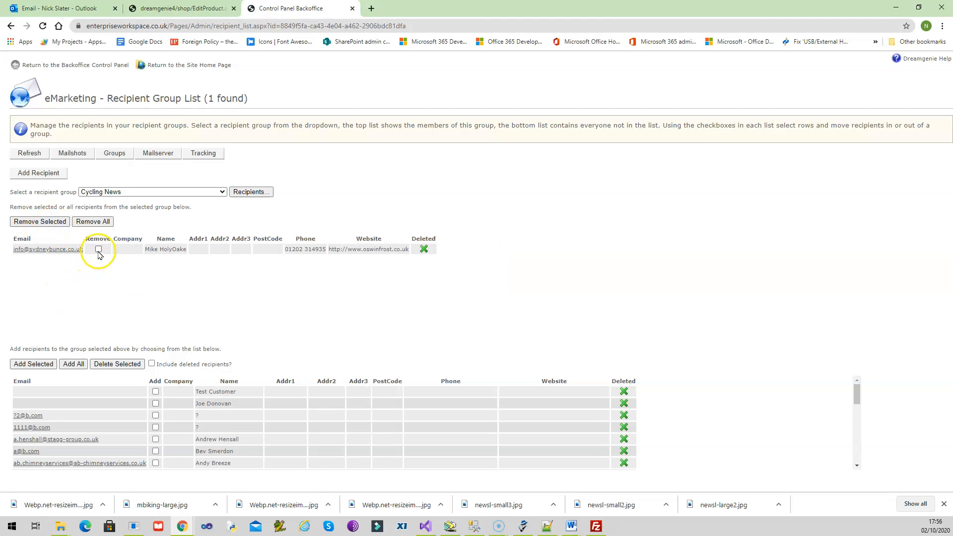
click(53, 220)
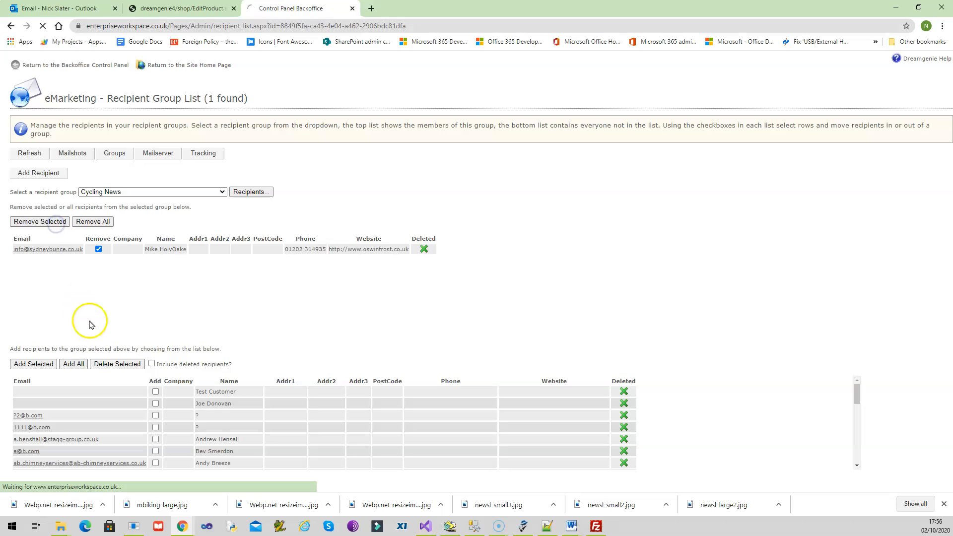
scroll(173, 440, down, 5)
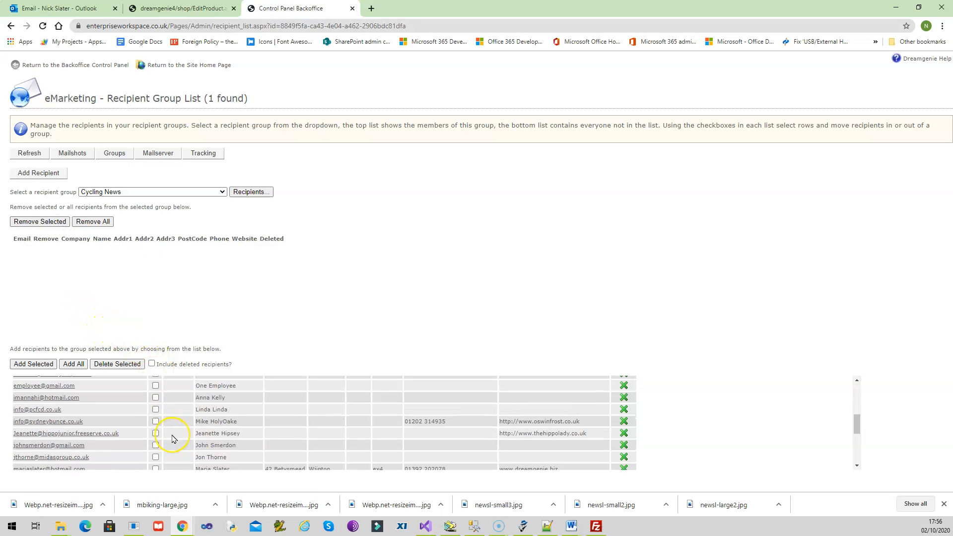
scroll(174, 439, up, 1)
scroll(170, 432, down, 1)
scroll(164, 427, down, 3)
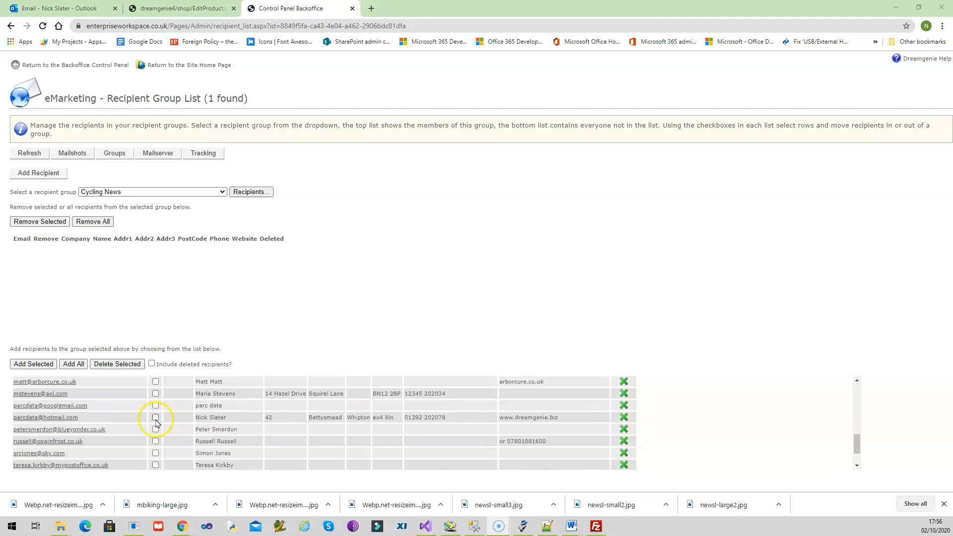
click(156, 417)
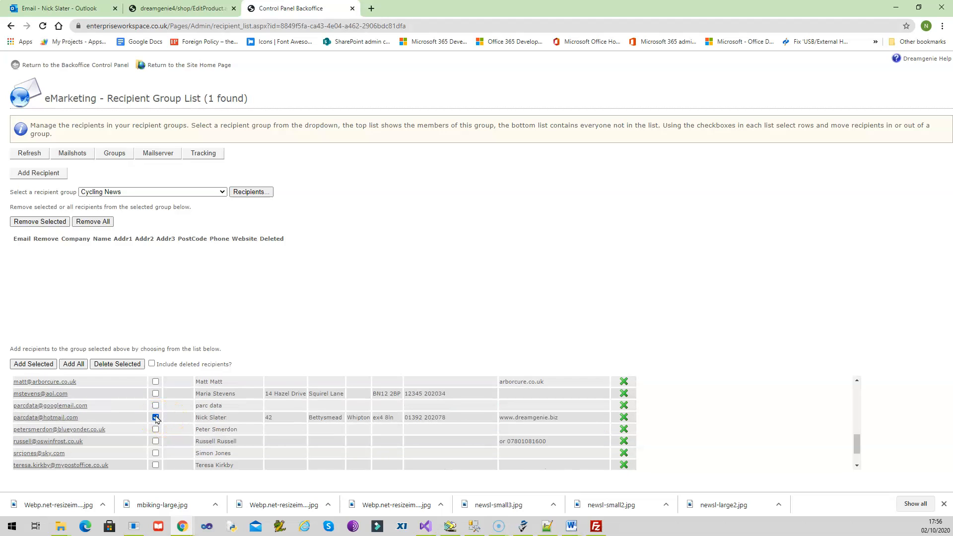
click(36, 364)
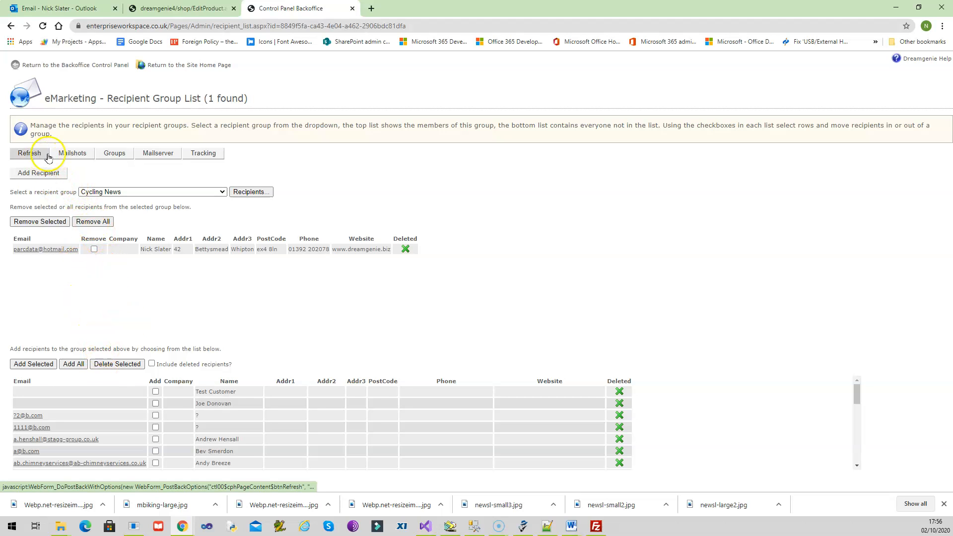
- Return to the mailshot list and queue the Cycling news mailshot for sending
click(81, 158)
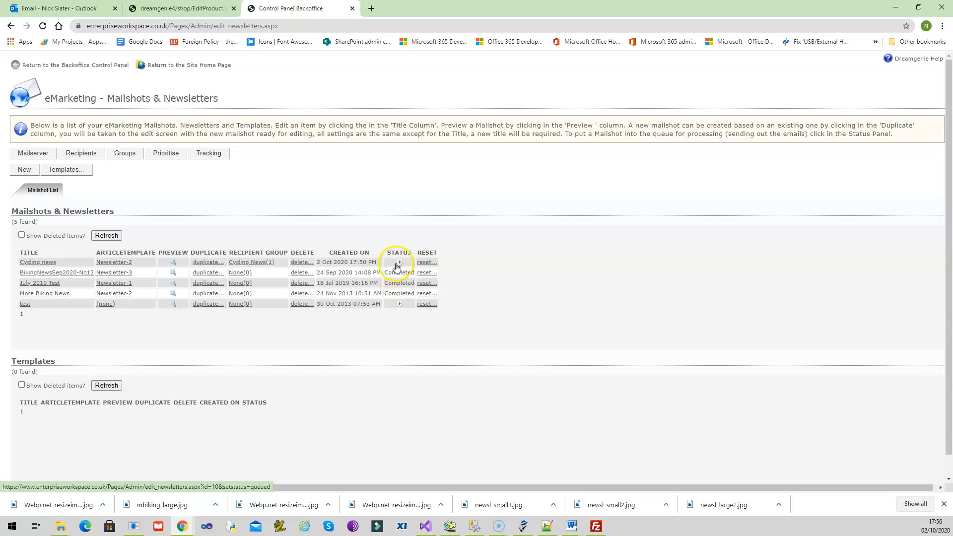
click(399, 263)
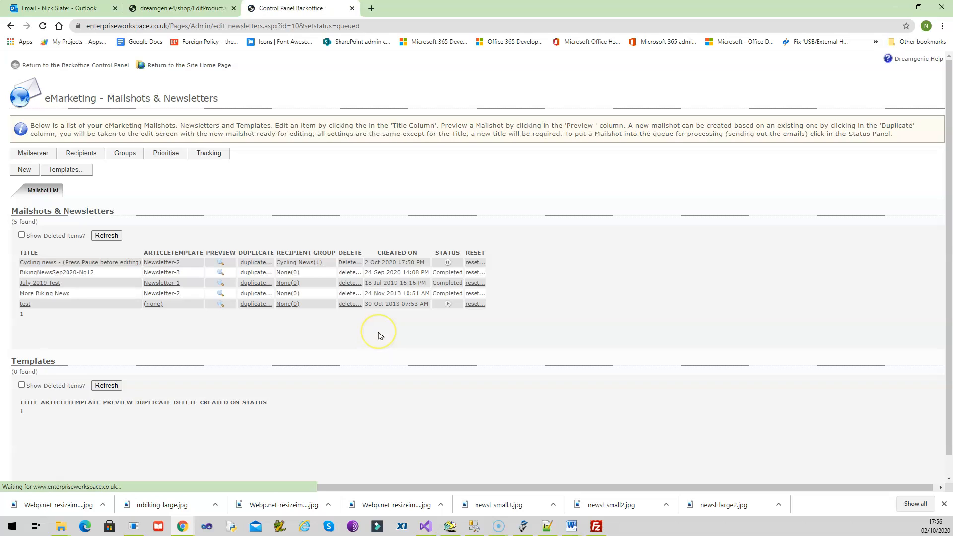
- Switch to Outlook and check the Inbox for the delivered Cycling news mailshot
click(48, 9)
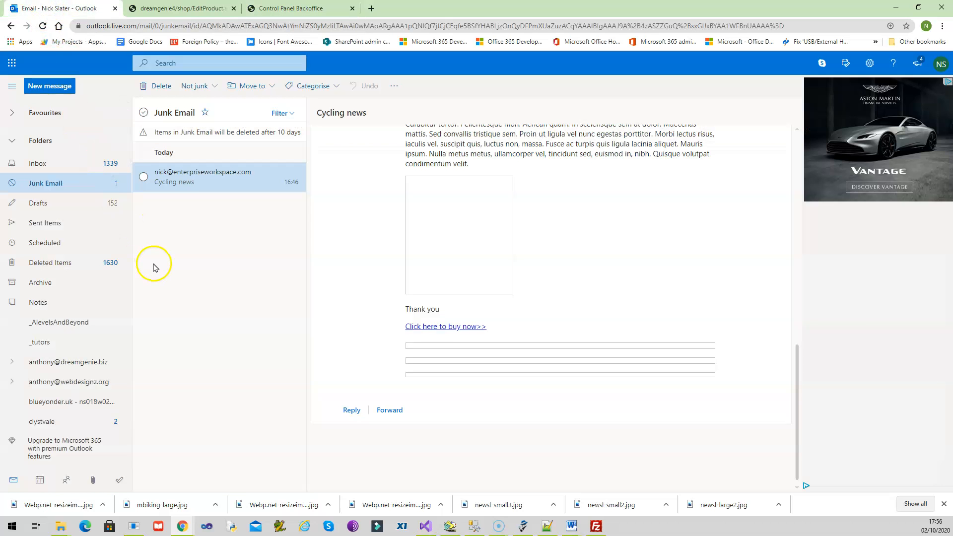
click(64, 160)
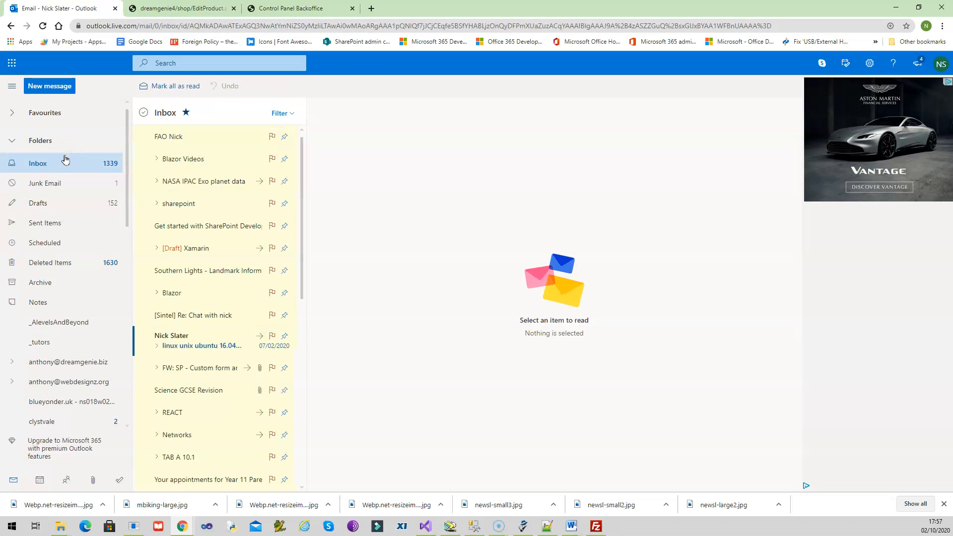
click(264, 198)
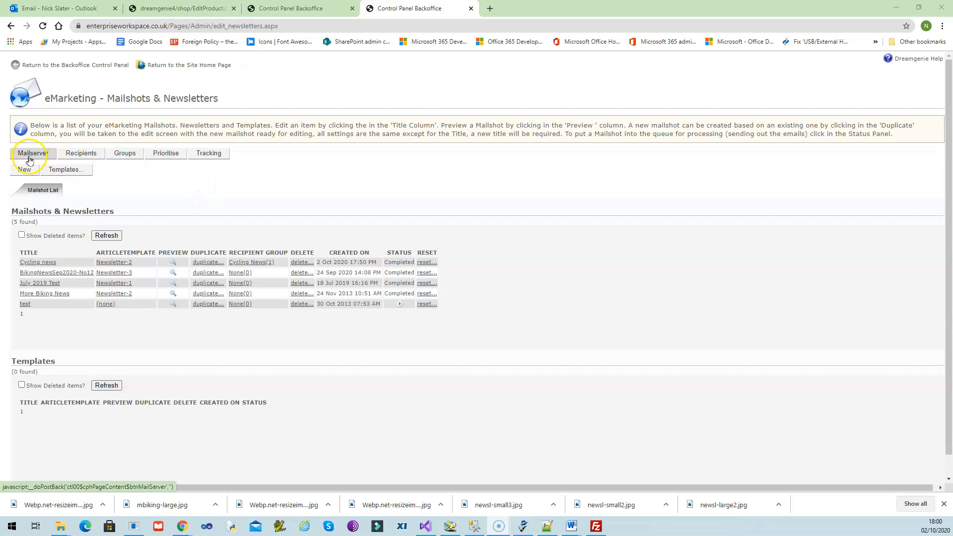
- View the mailserver tracking messages filtered to the Cycling news mailshot
click(216, 158)
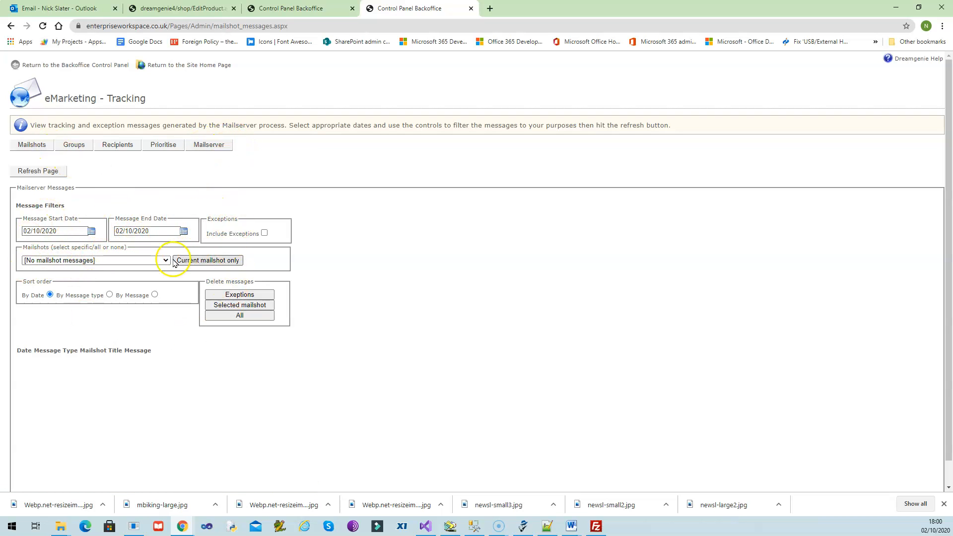
click(115, 260)
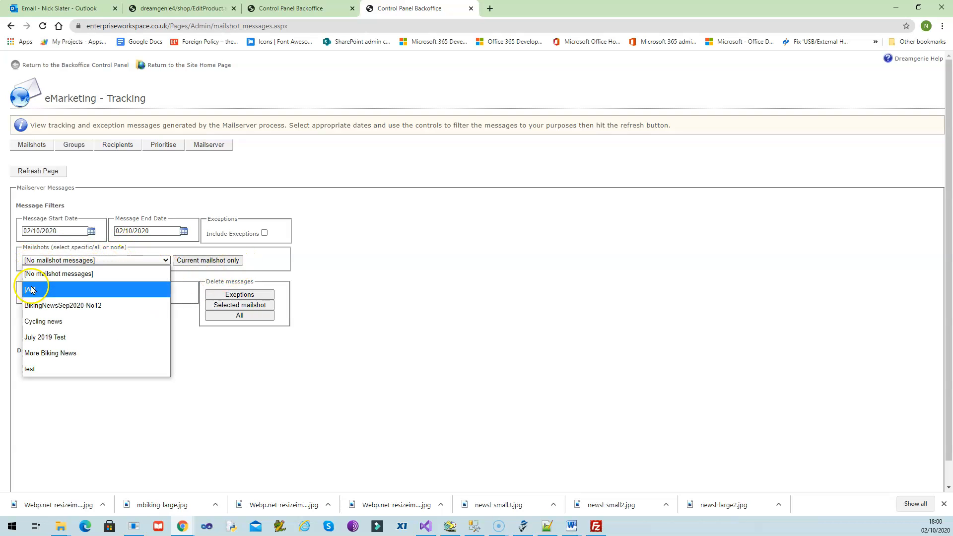
click(45, 323)
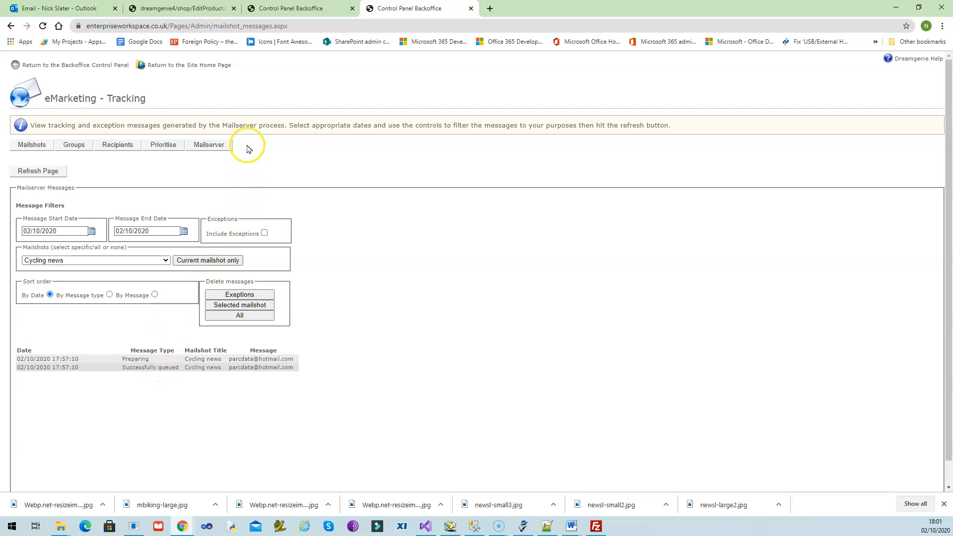
- Return to the public website, open Workspace Manager from the Shop page, and log in with the workspace password
click(222, 66)
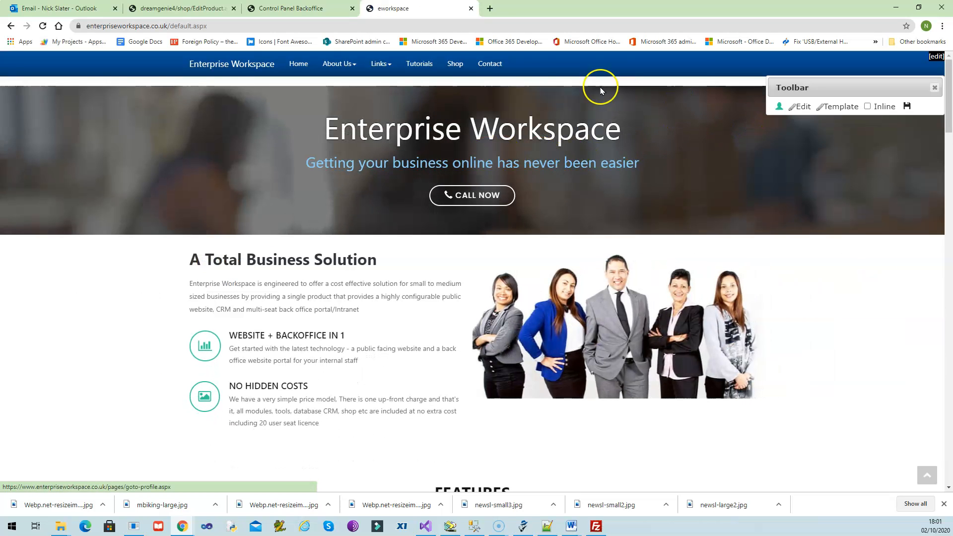
click(456, 64)
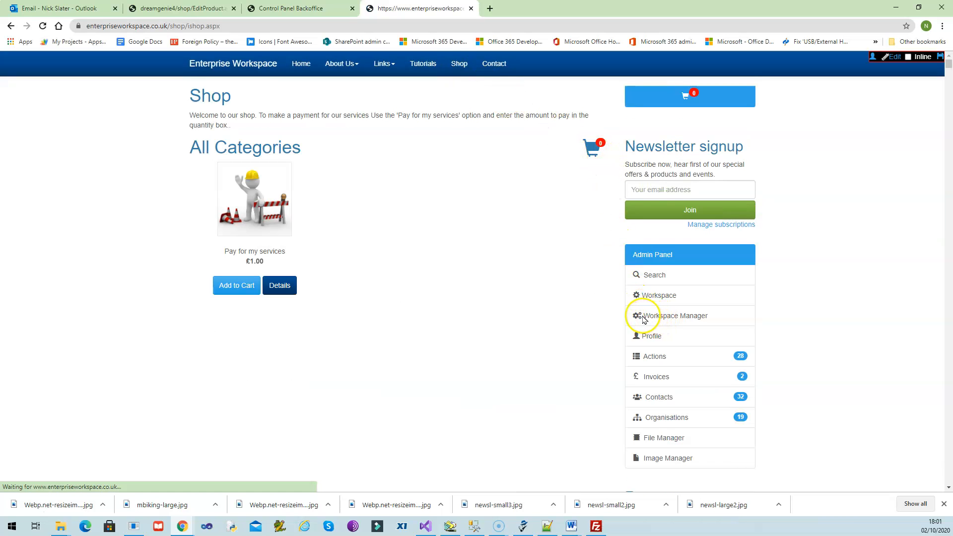
click(646, 358)
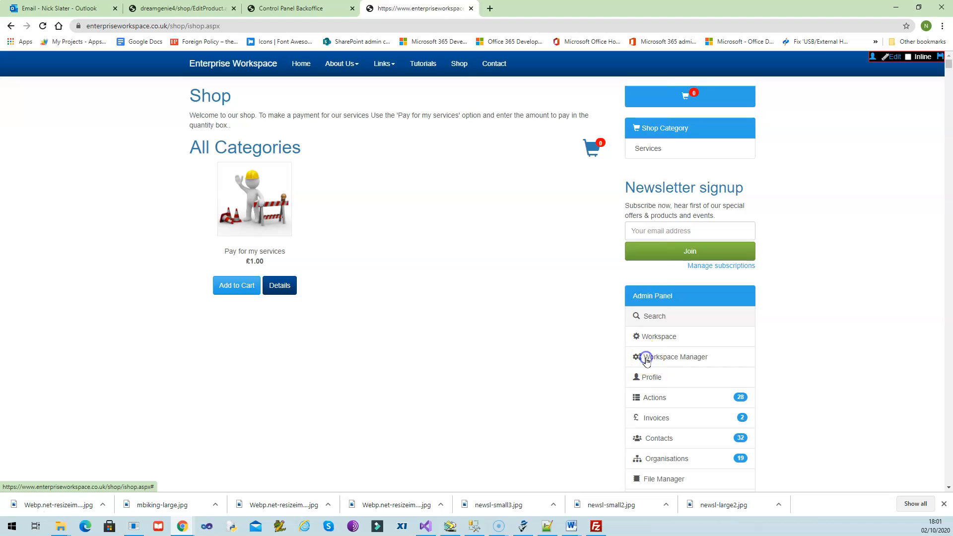
click(914, 8)
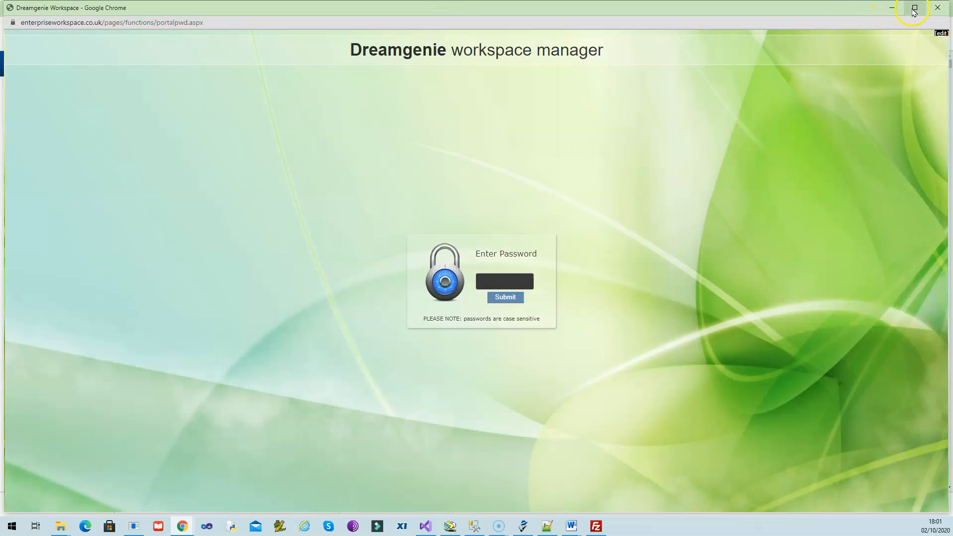
click(508, 284)
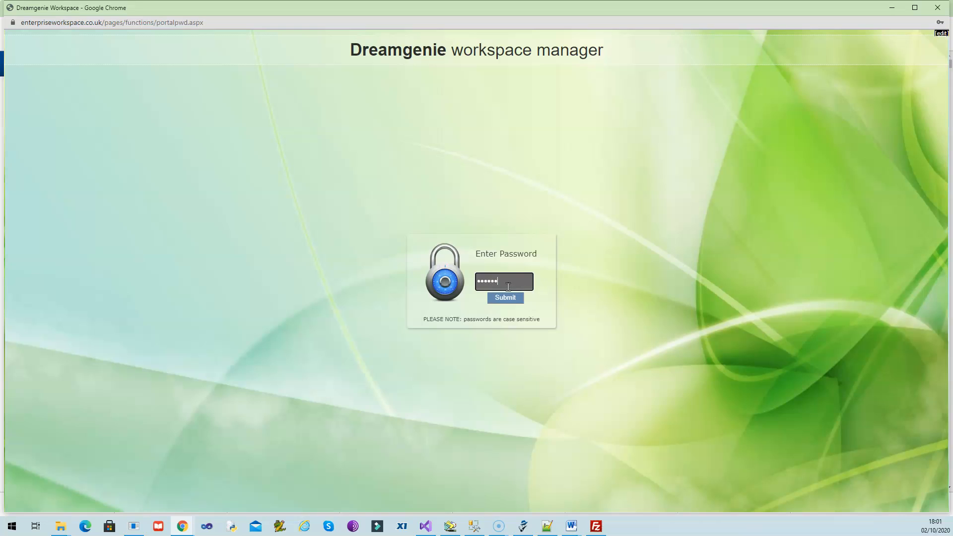
click(504, 298)
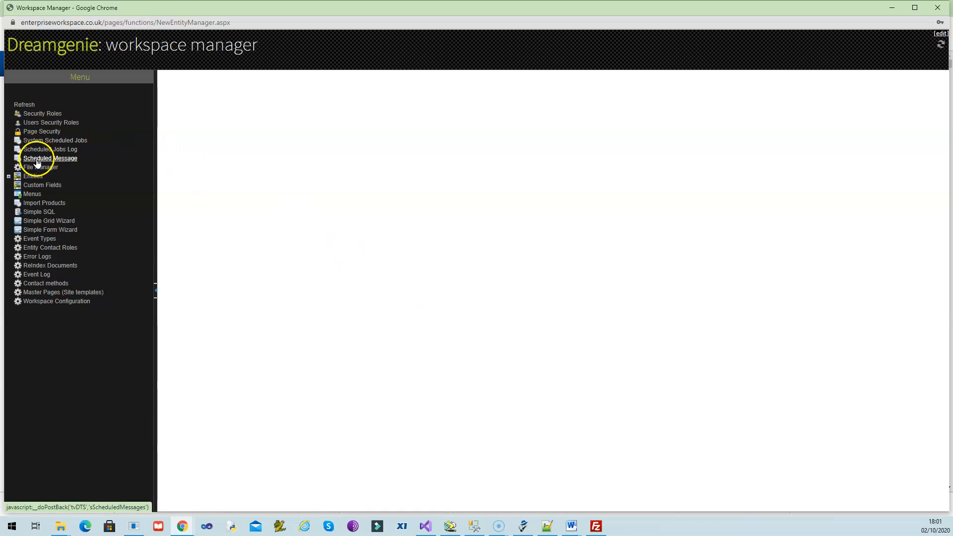
- Check the Cycling news entries in the scheduled message queue, then close Workspace Manager and return to the webmaster profile
click(71, 159)
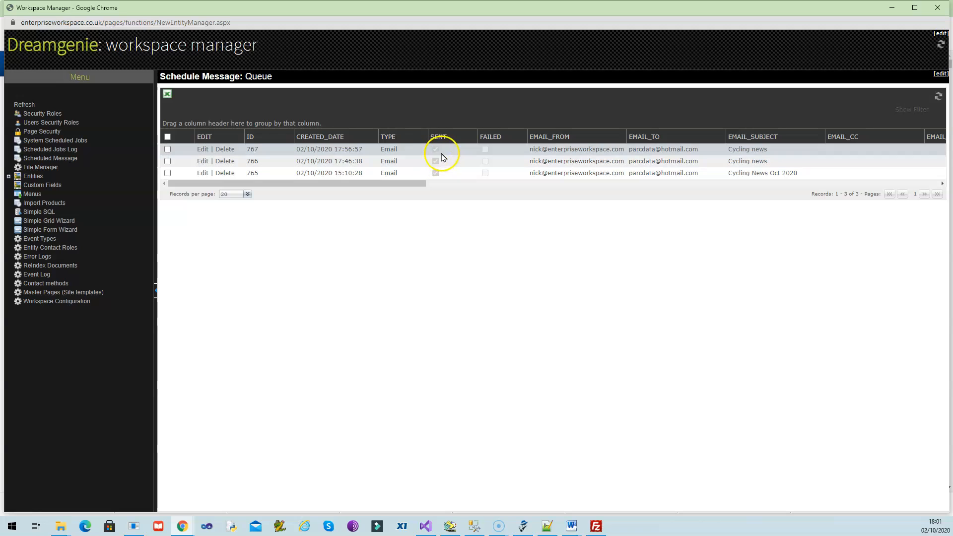
click(360, 154)
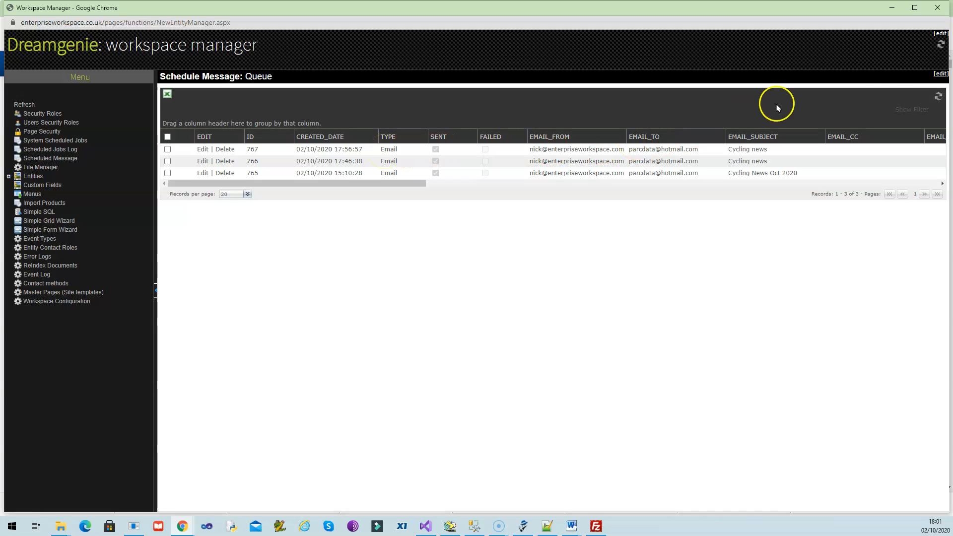
click(946, 10)
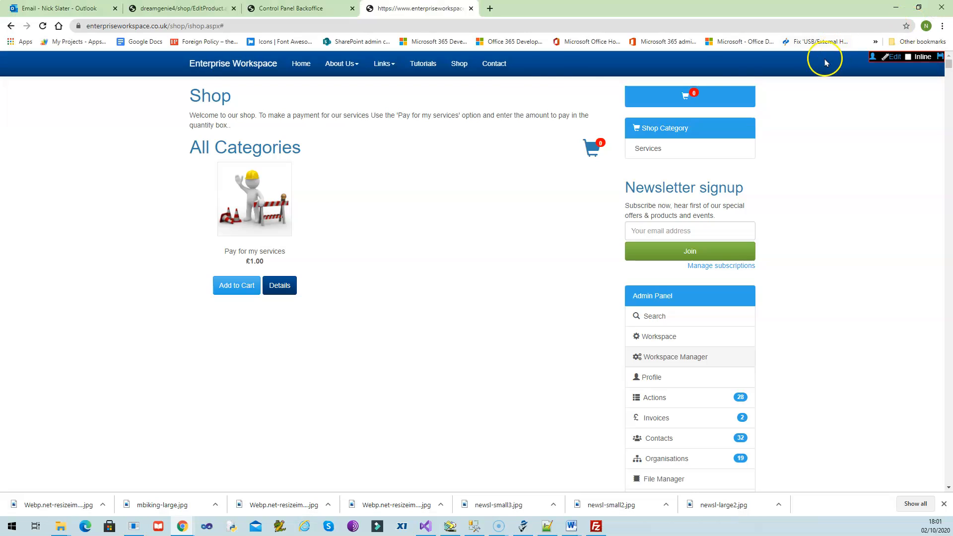
click(873, 55)
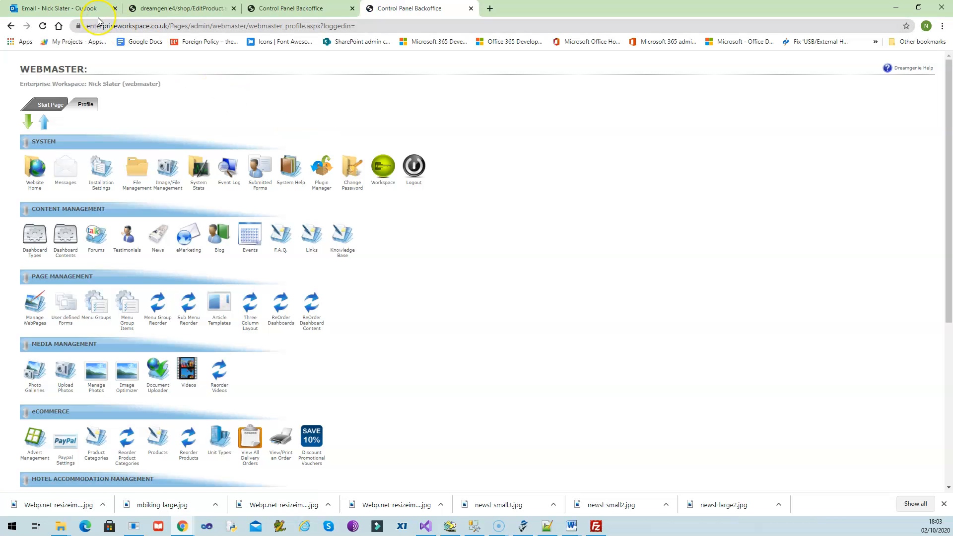
- Switch to Outlook, open the delivered Cycling news email, and examine its personalised greeting
click(79, 9)
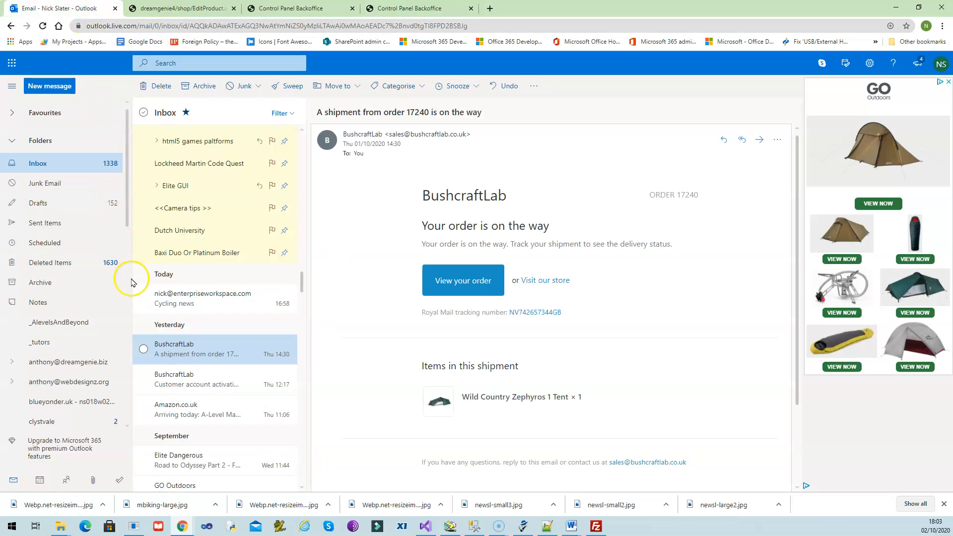
click(195, 298)
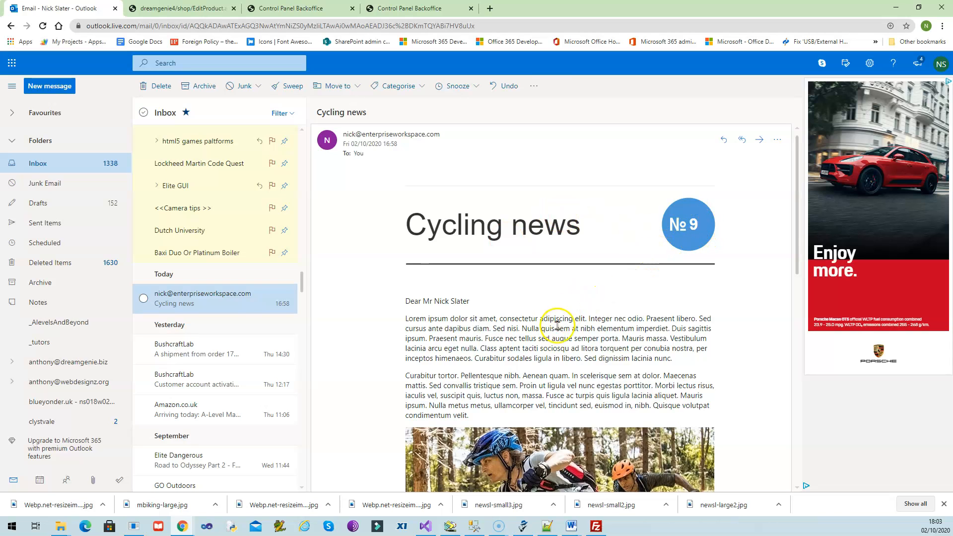
drag(423, 302, 464, 302)
click(493, 302)
- Review the Cycling news email's text and images down to its footer, and open the Manage subscriptions link
scroll(516, 328, down, 2)
scroll(524, 340, down, 2)
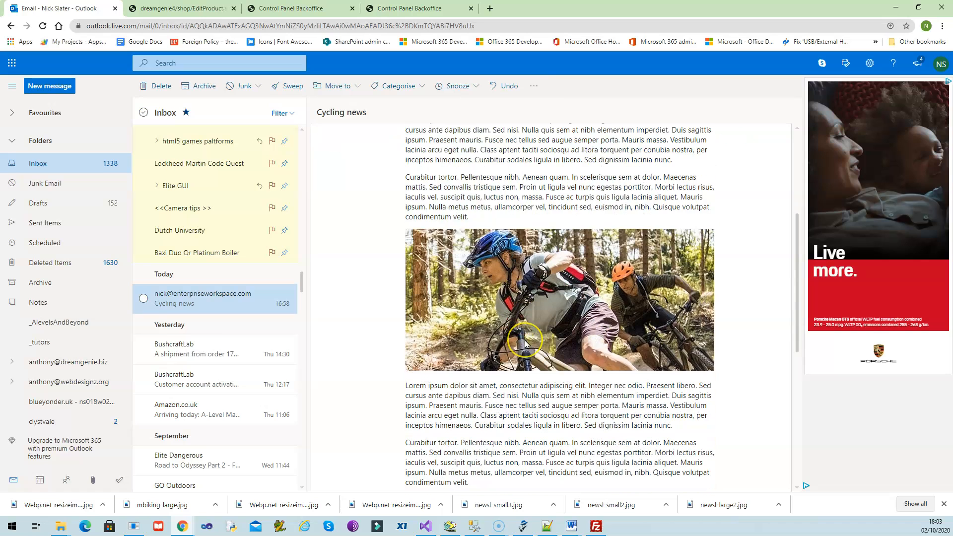
scroll(525, 343, down, 3)
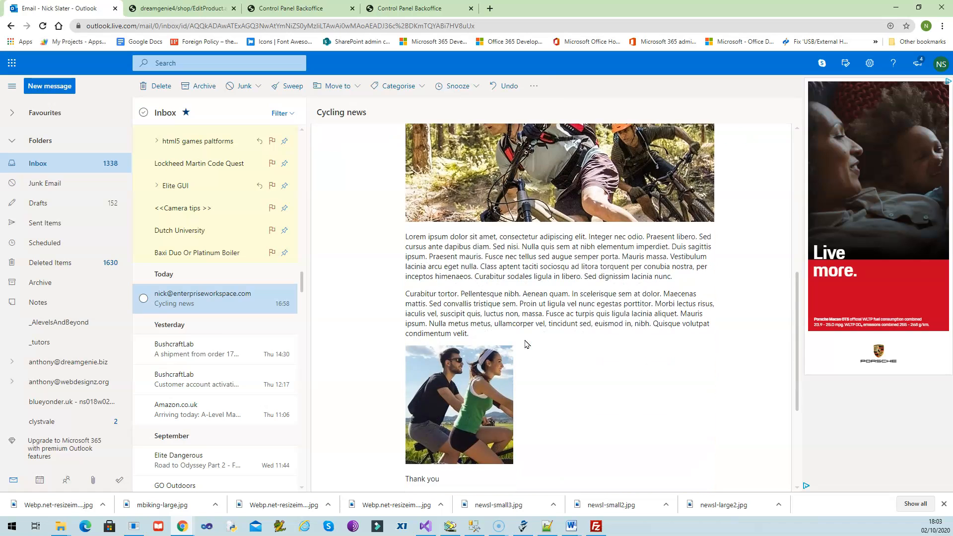
scroll(524, 342, down, 2)
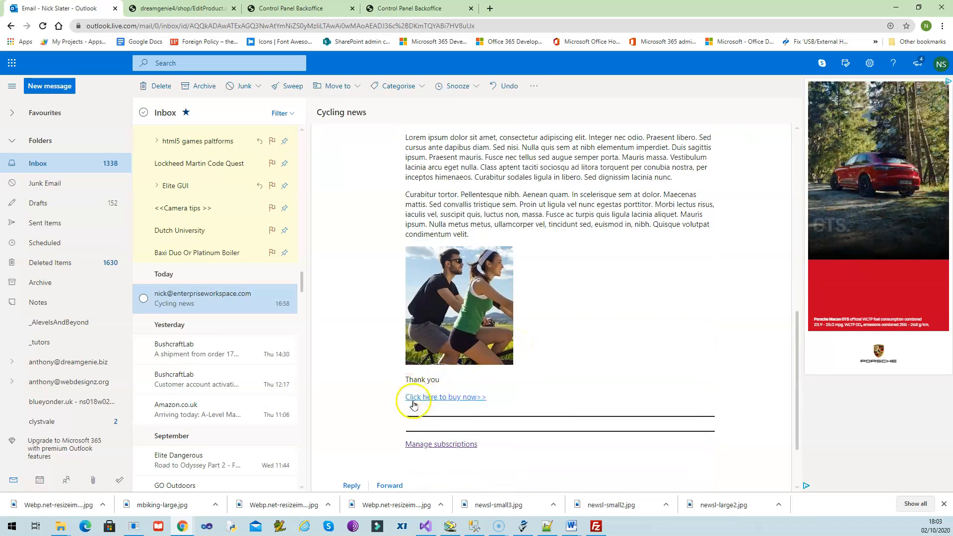
click(452, 445)
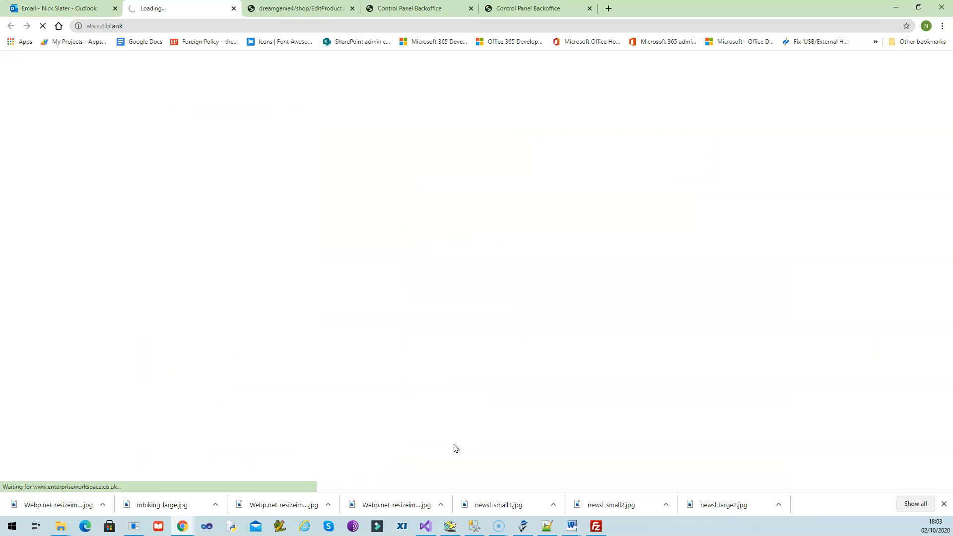